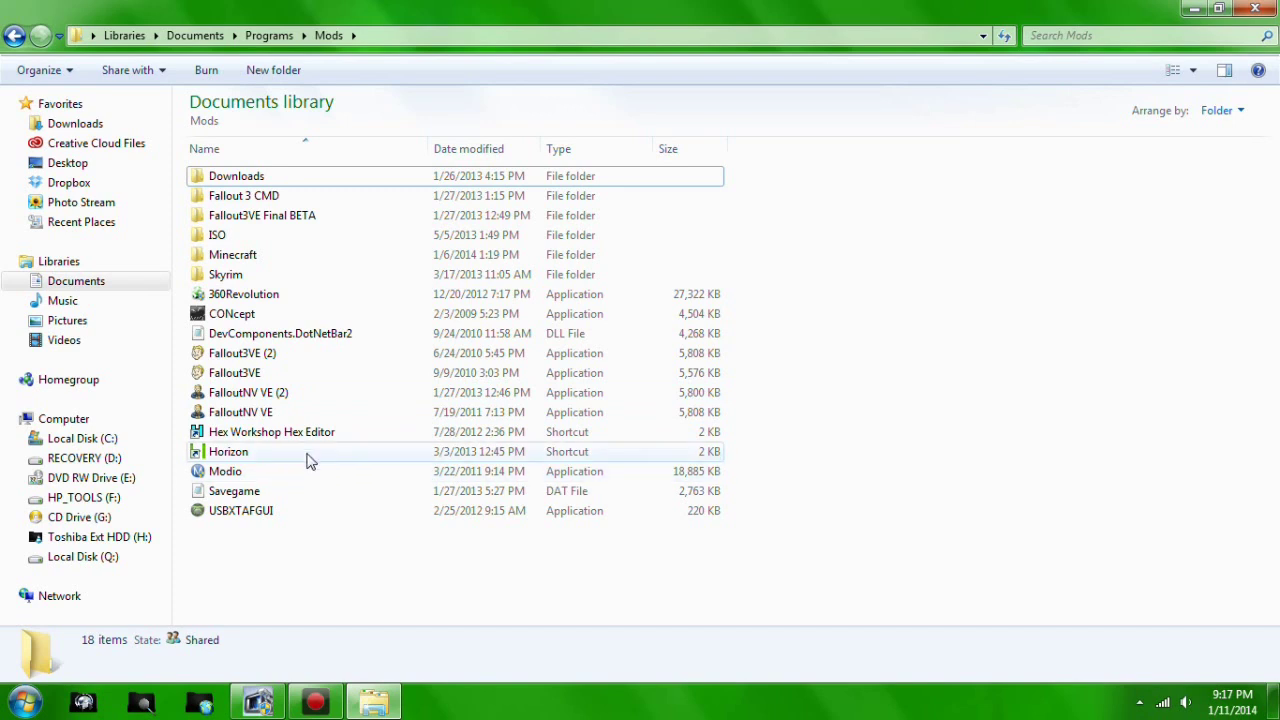
Select the Horizon shortcut in the Explorer Mods folder, after a brief look into the Minecraft folder
left_click(309, 456)
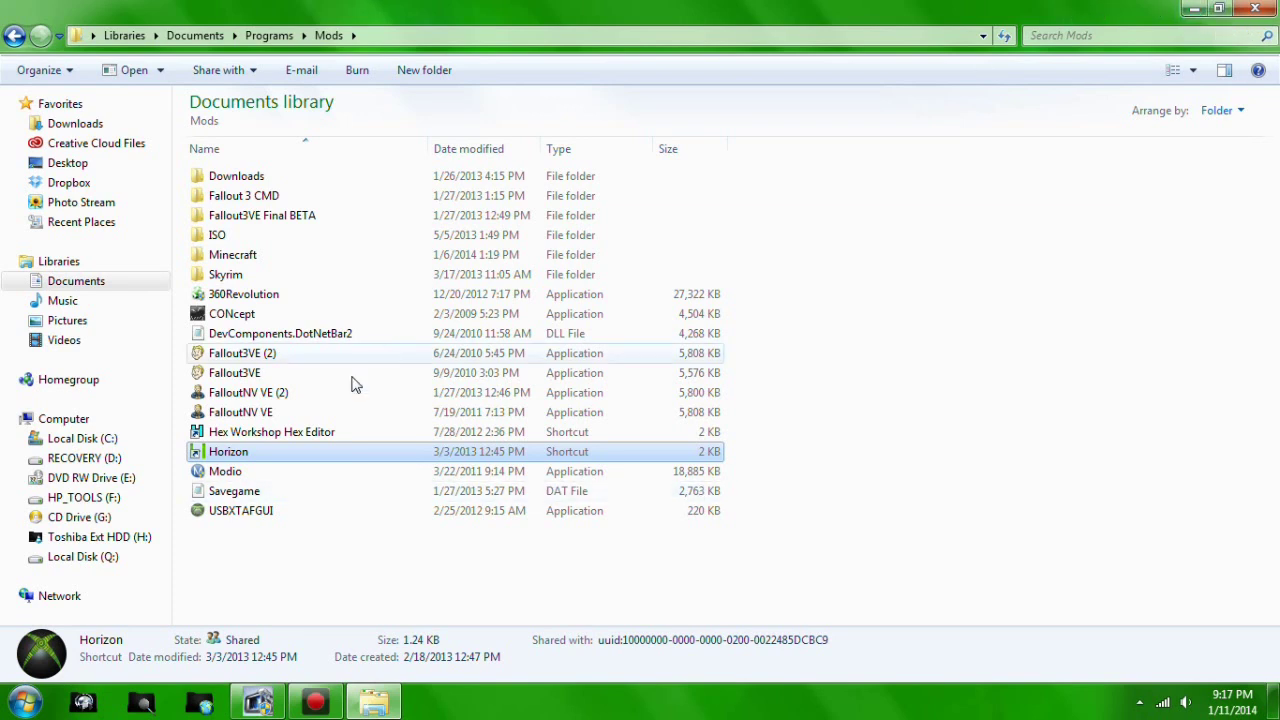
left_click(272, 257)
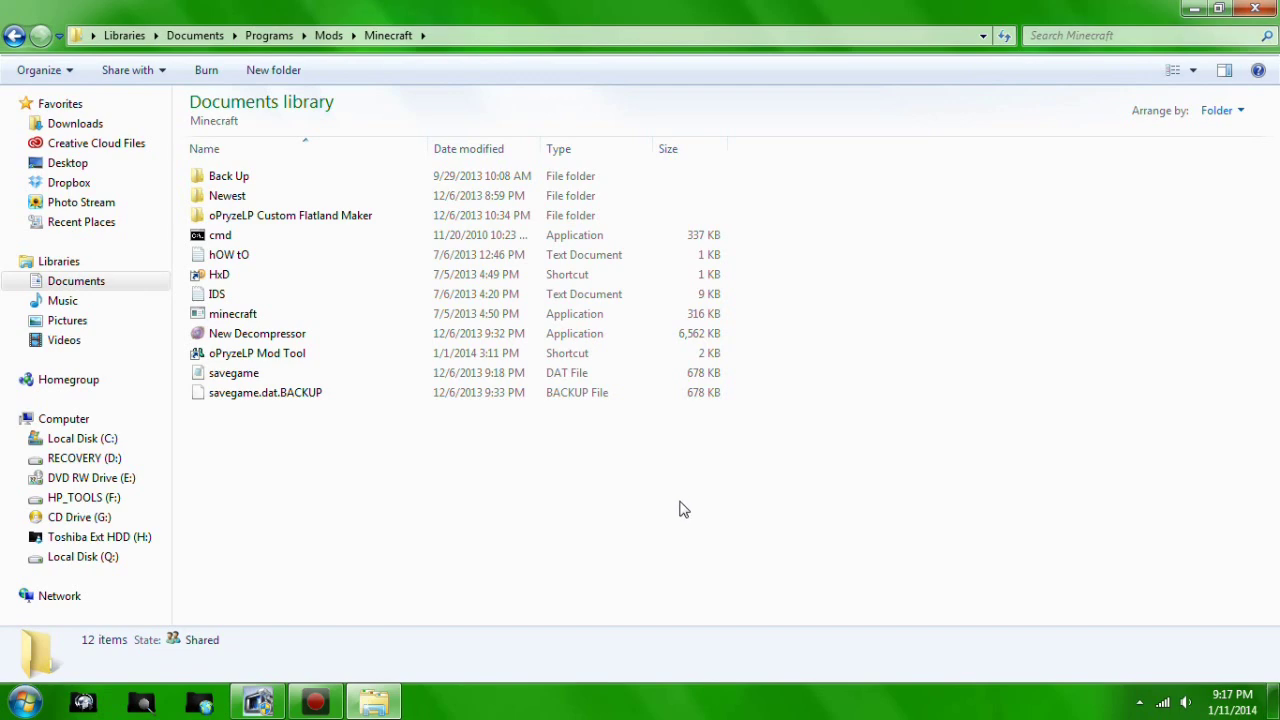
left_click(1194, 8)
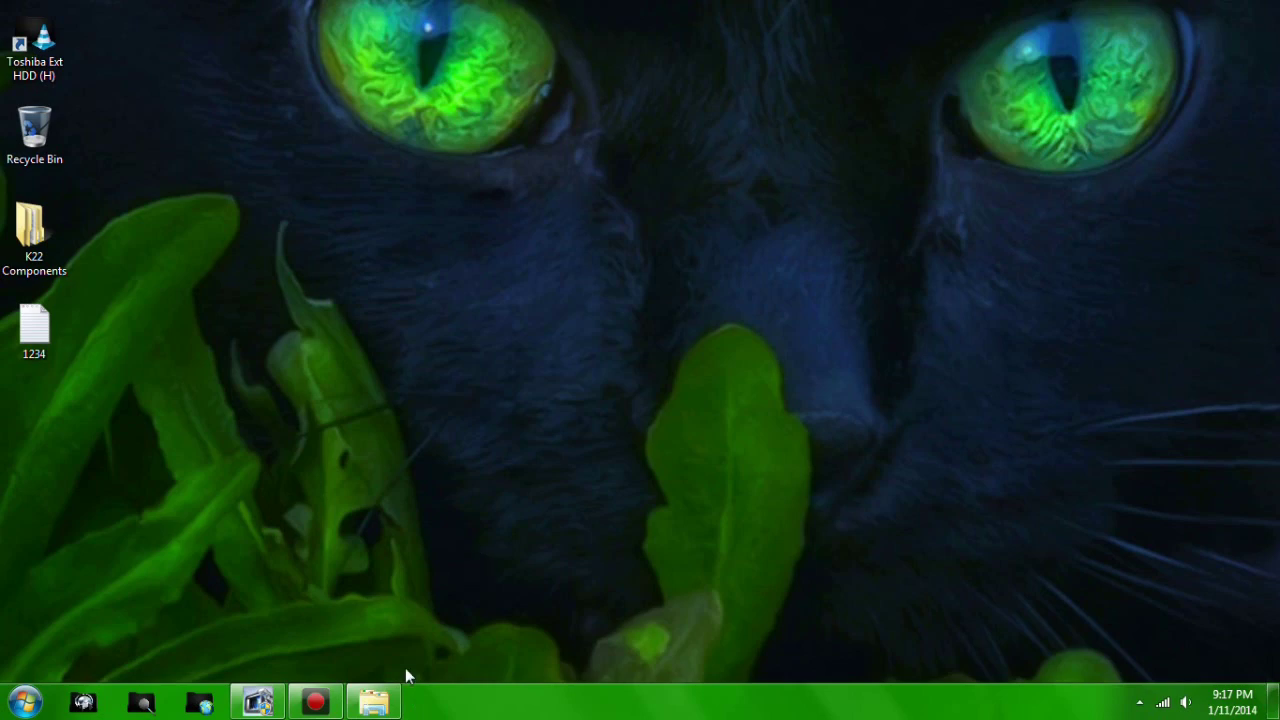
left_click(384, 708)
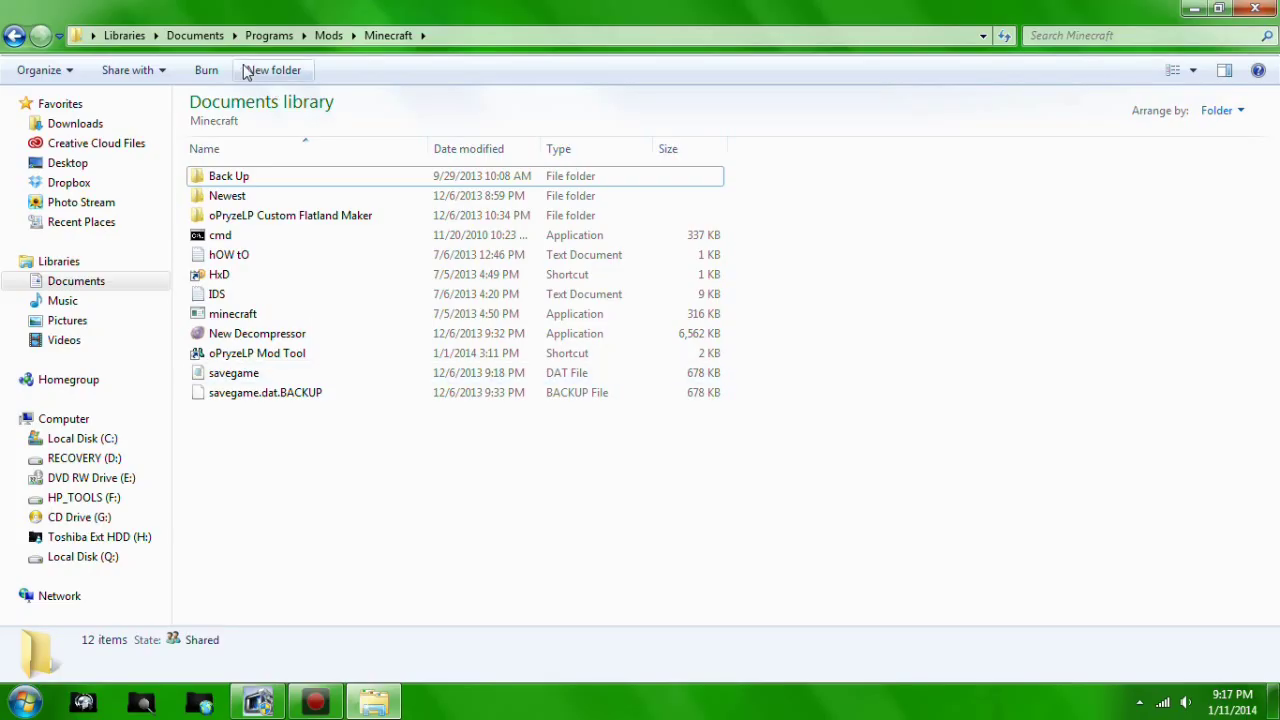
left_click(332, 37)
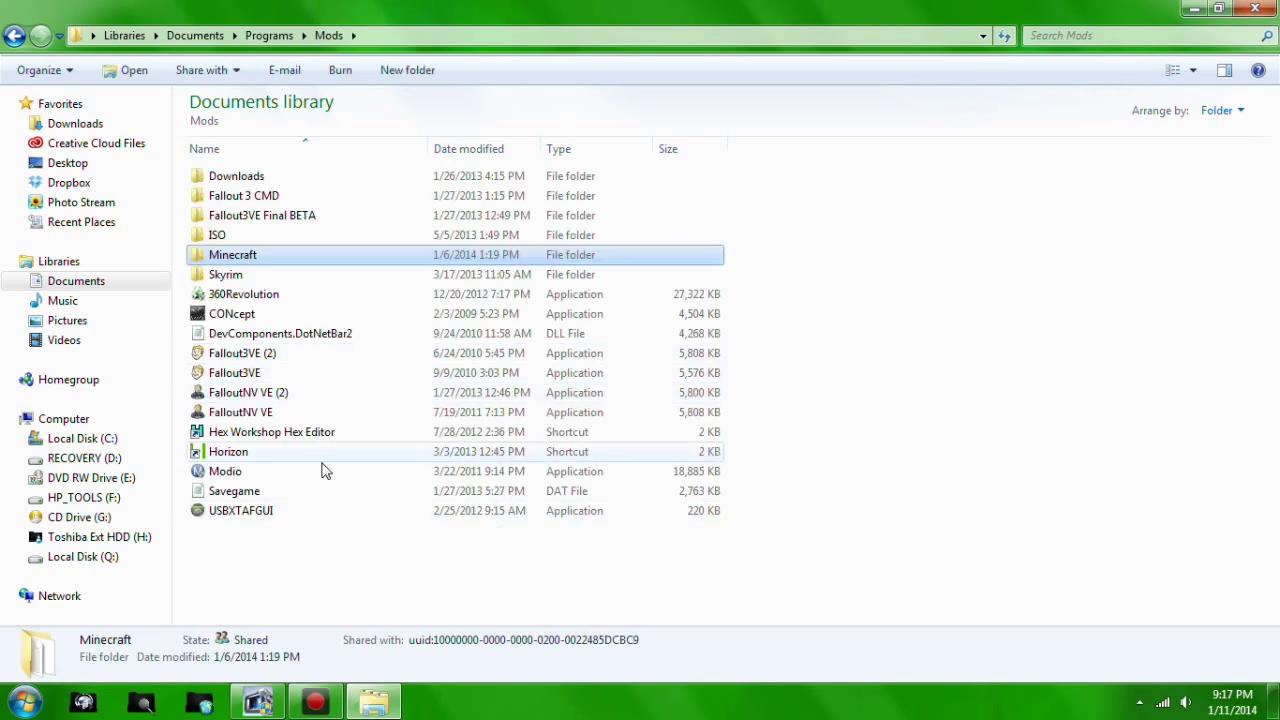
left_click(330, 457)
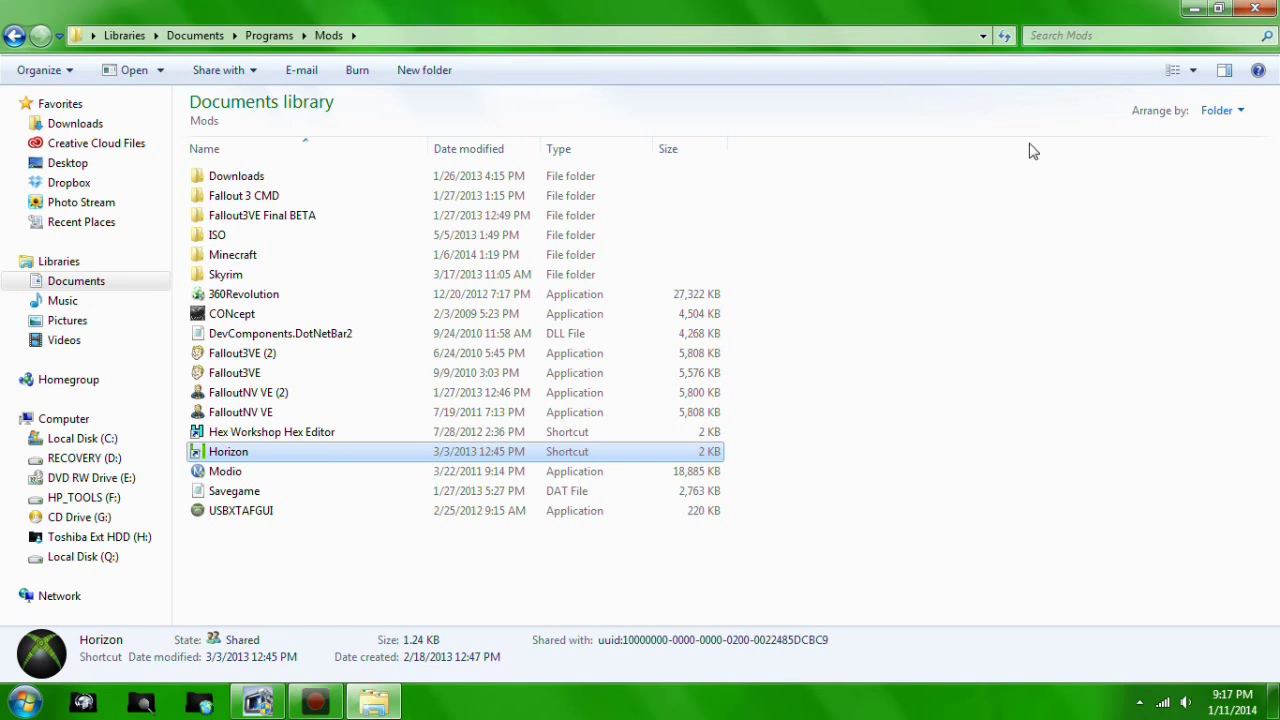
Dismiss the Removable Disk (I:) scan-and-fix and AutoPlay prompts and bring Horizon forward
left_click(1185, 6)
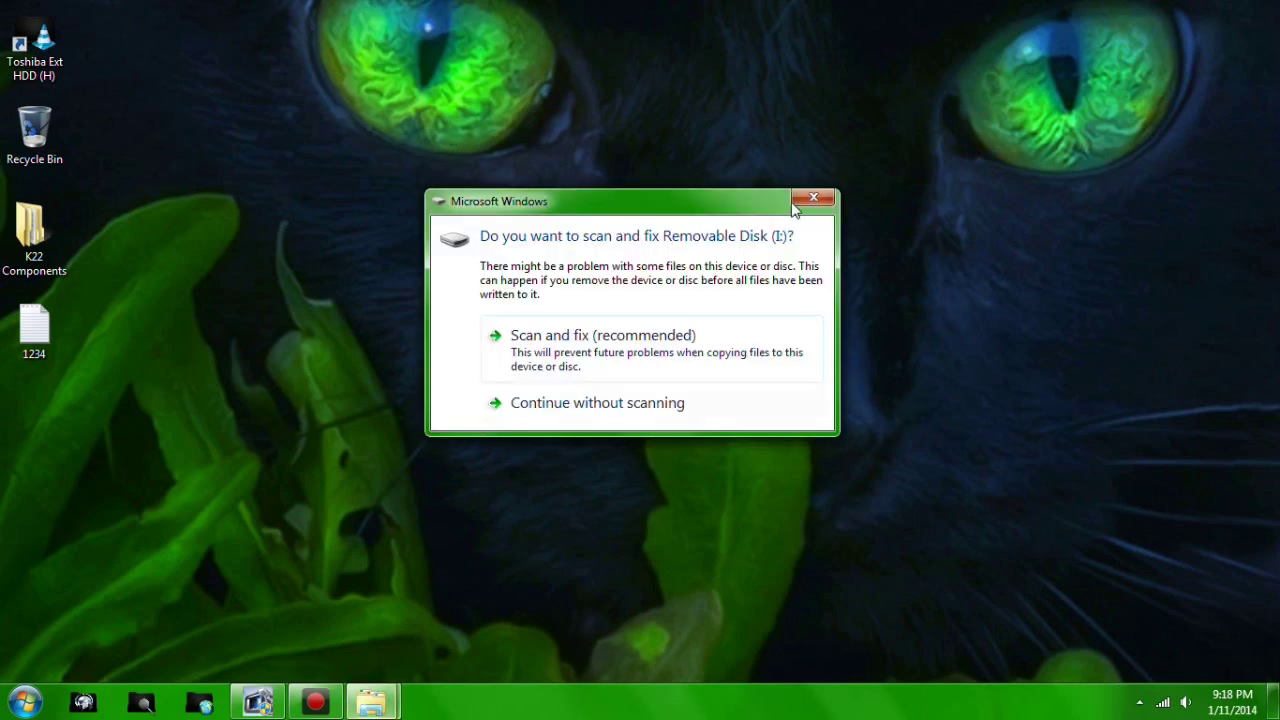
left_click(816, 204)
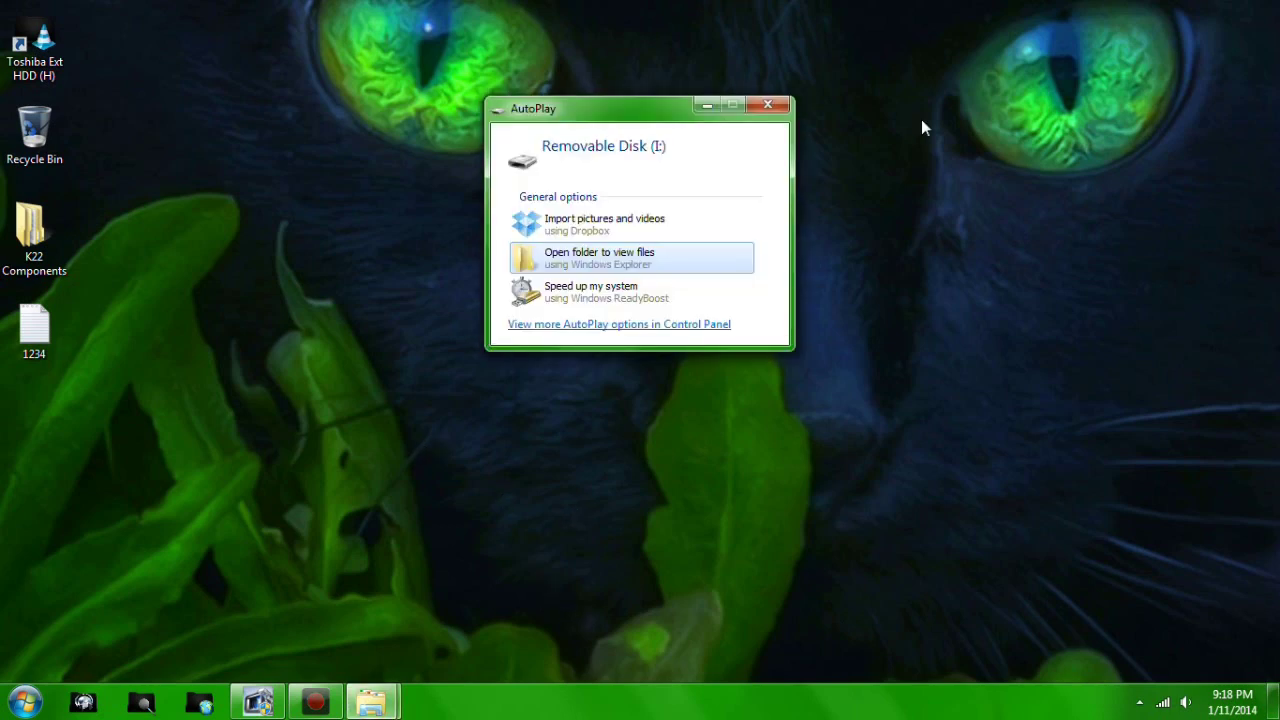
left_click(766, 105)
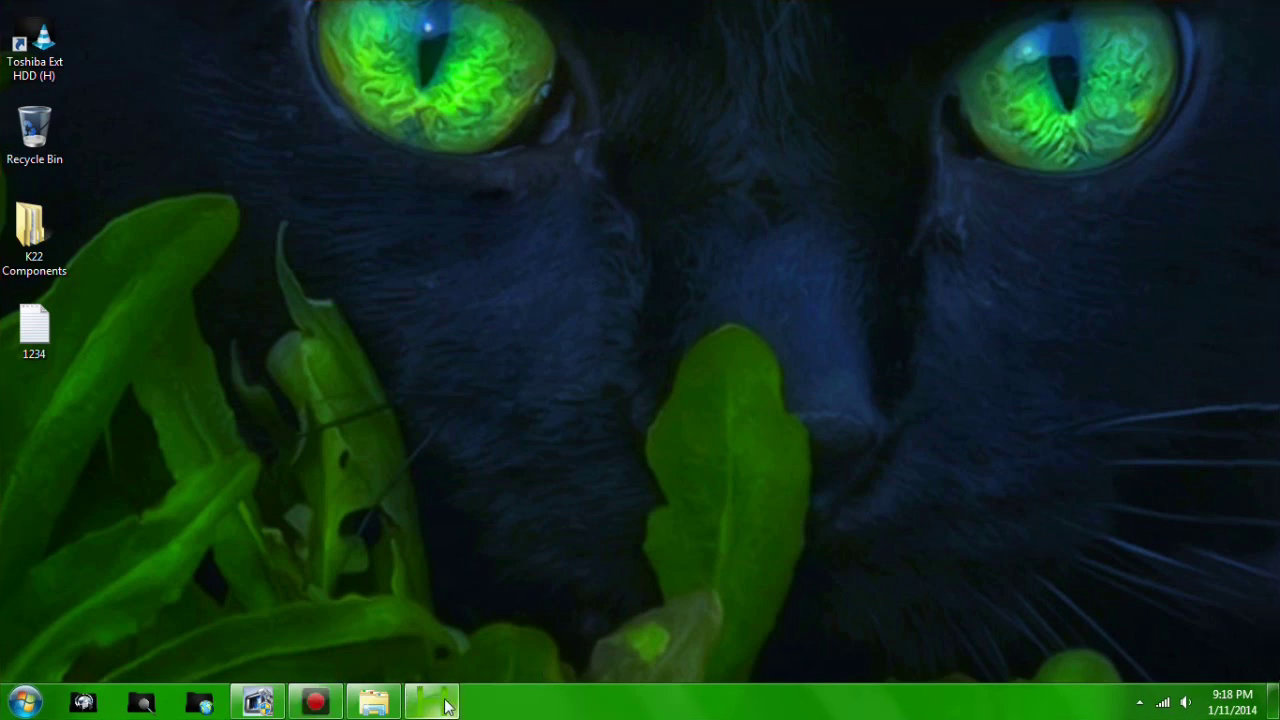
left_click(446, 706)
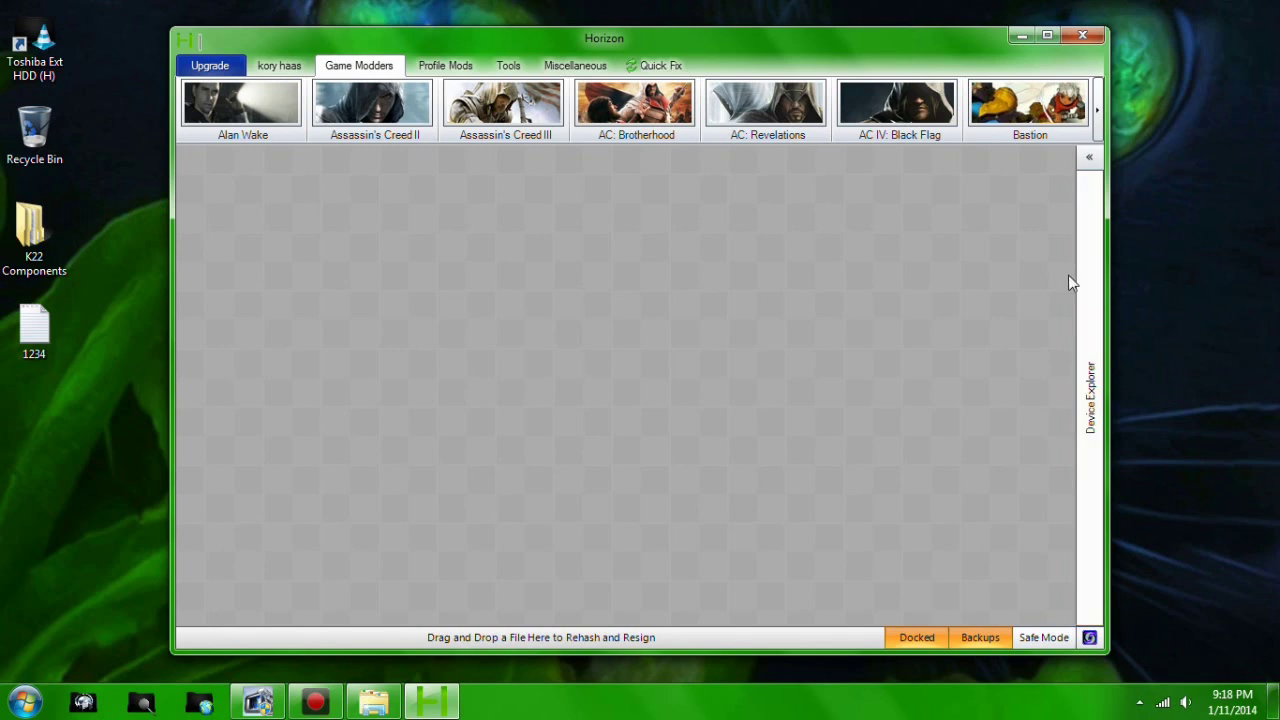
In Device Explorer, list the Minecraft saved games under Flash Drive > Games
left_click(1097, 273)
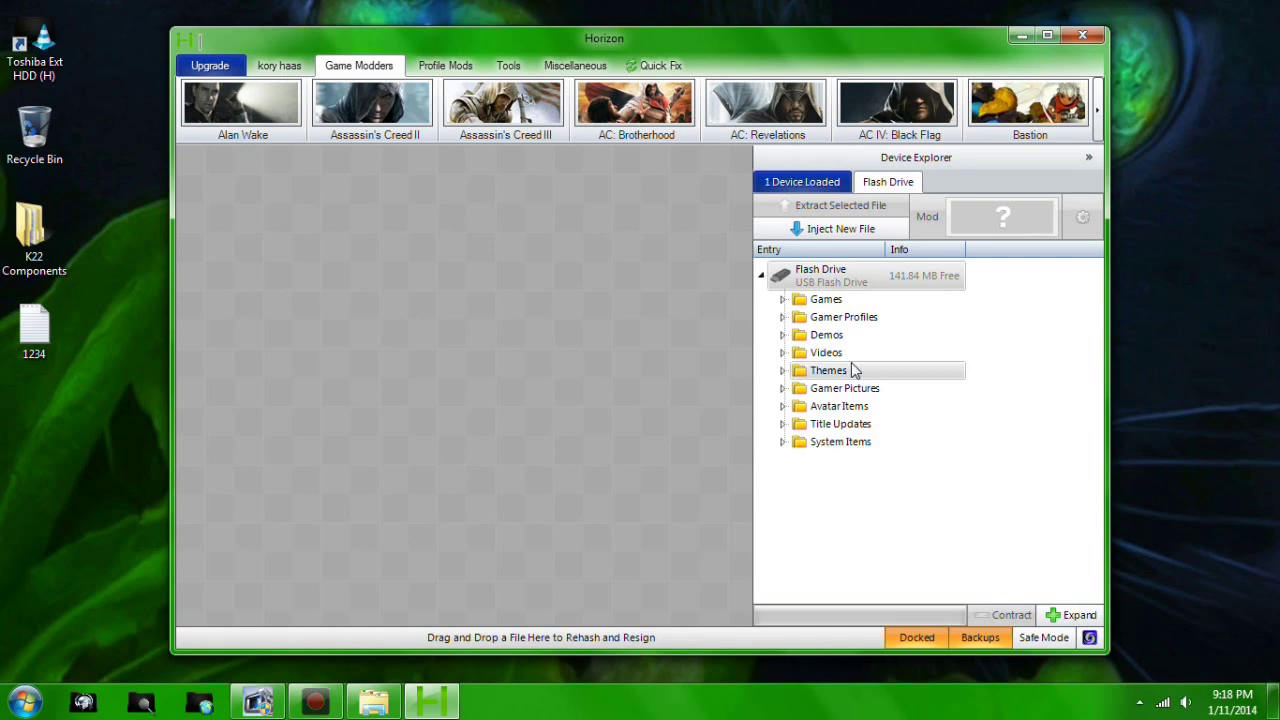
left_click(784, 300)
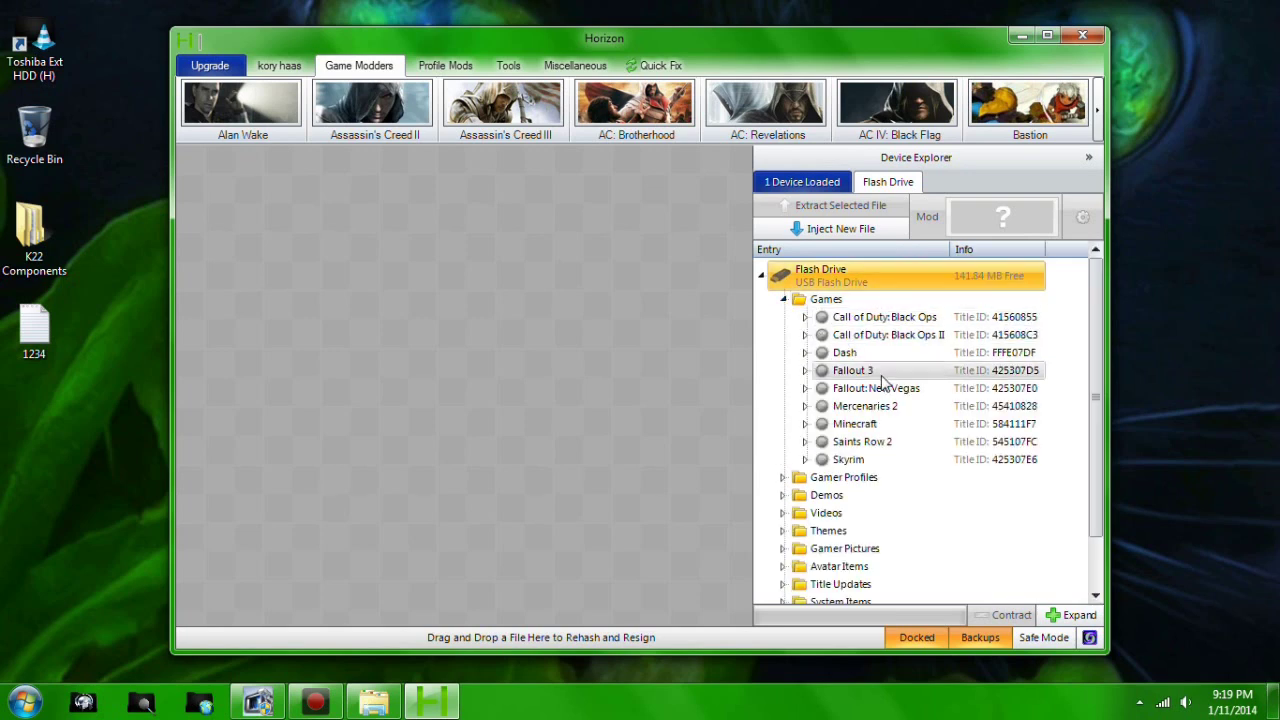
left_click(805, 428)
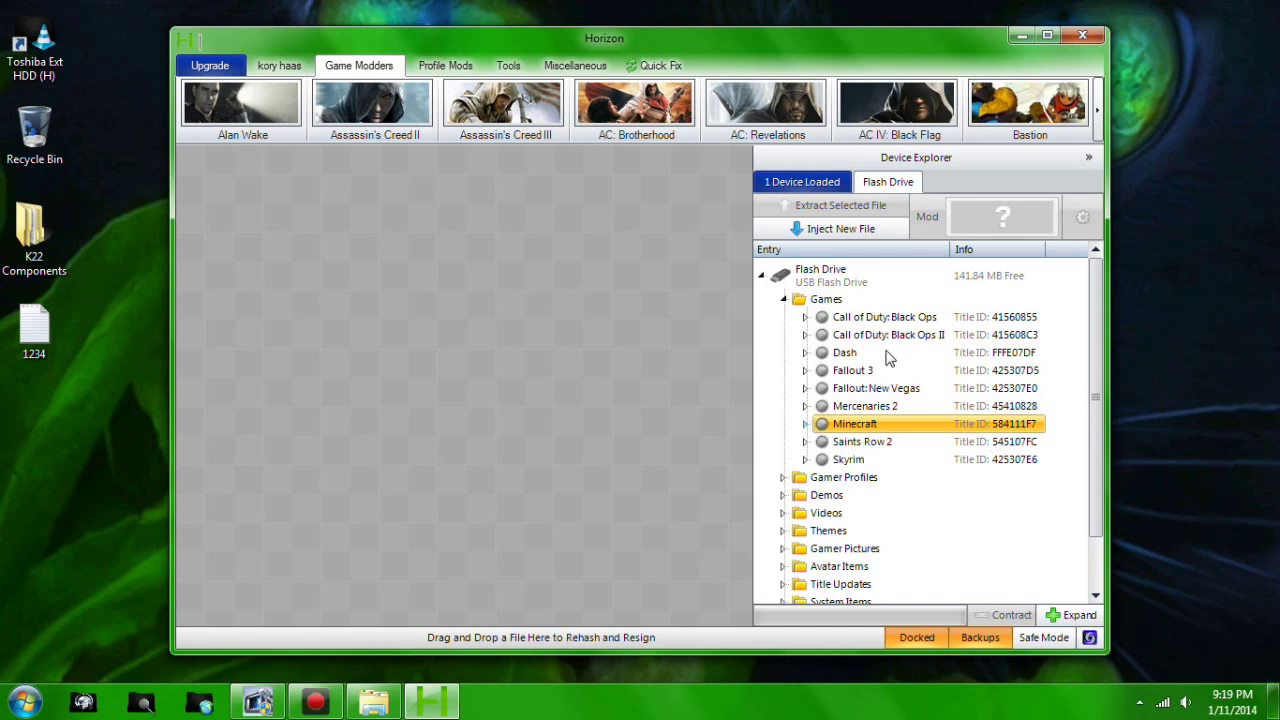
double_click(855, 424)
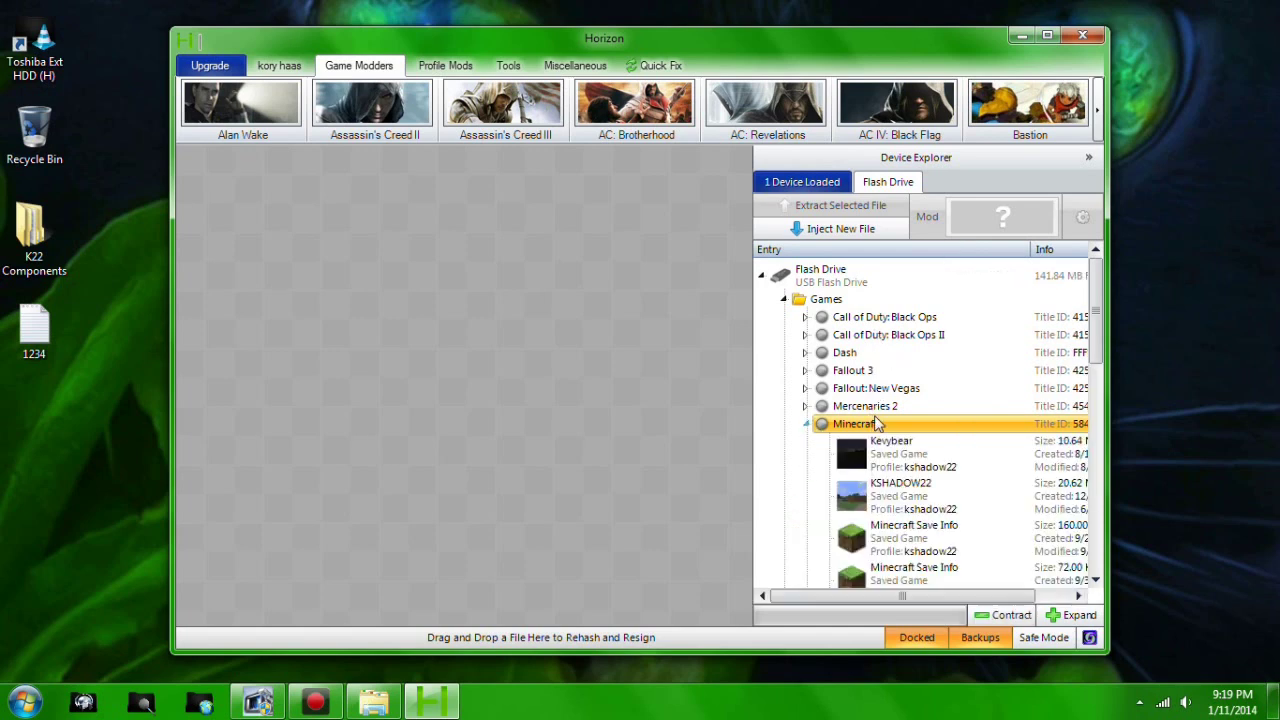
Find and open the Sandy Kshadow22 save package
scroll(905, 456, "down", 3)
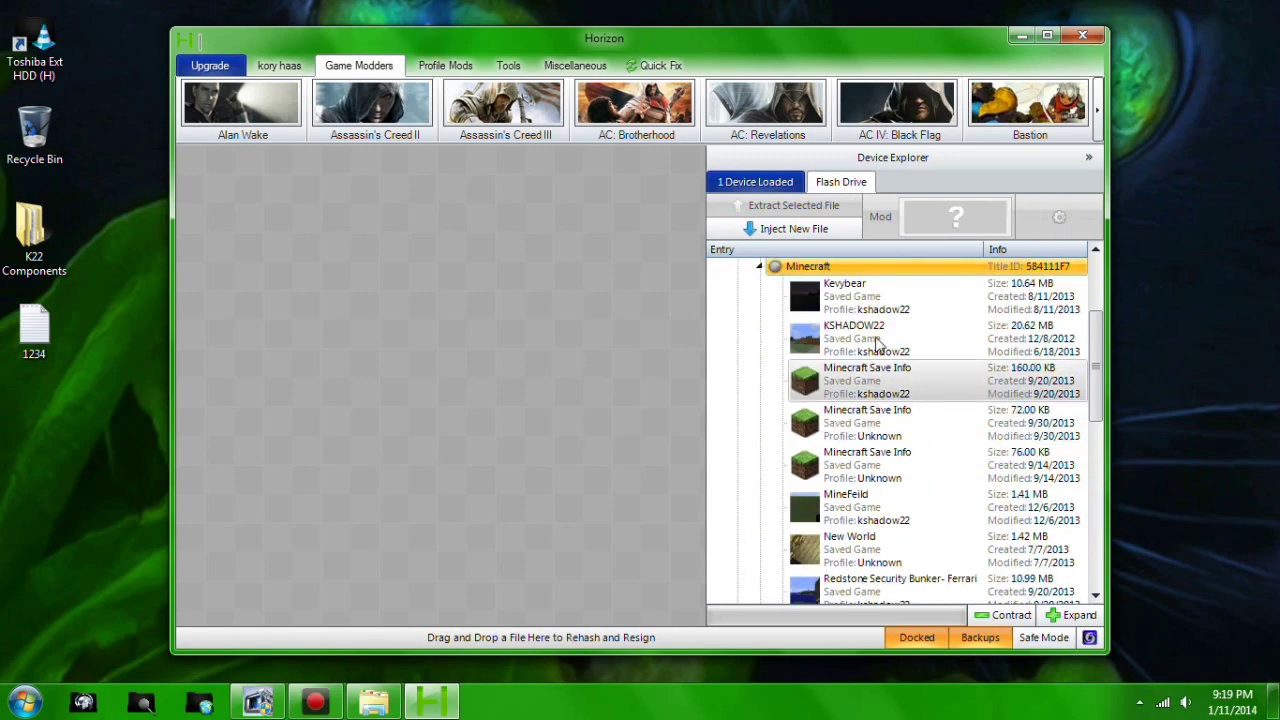
scroll(916, 510, "down", 2)
scroll(916, 514, "down", 3)
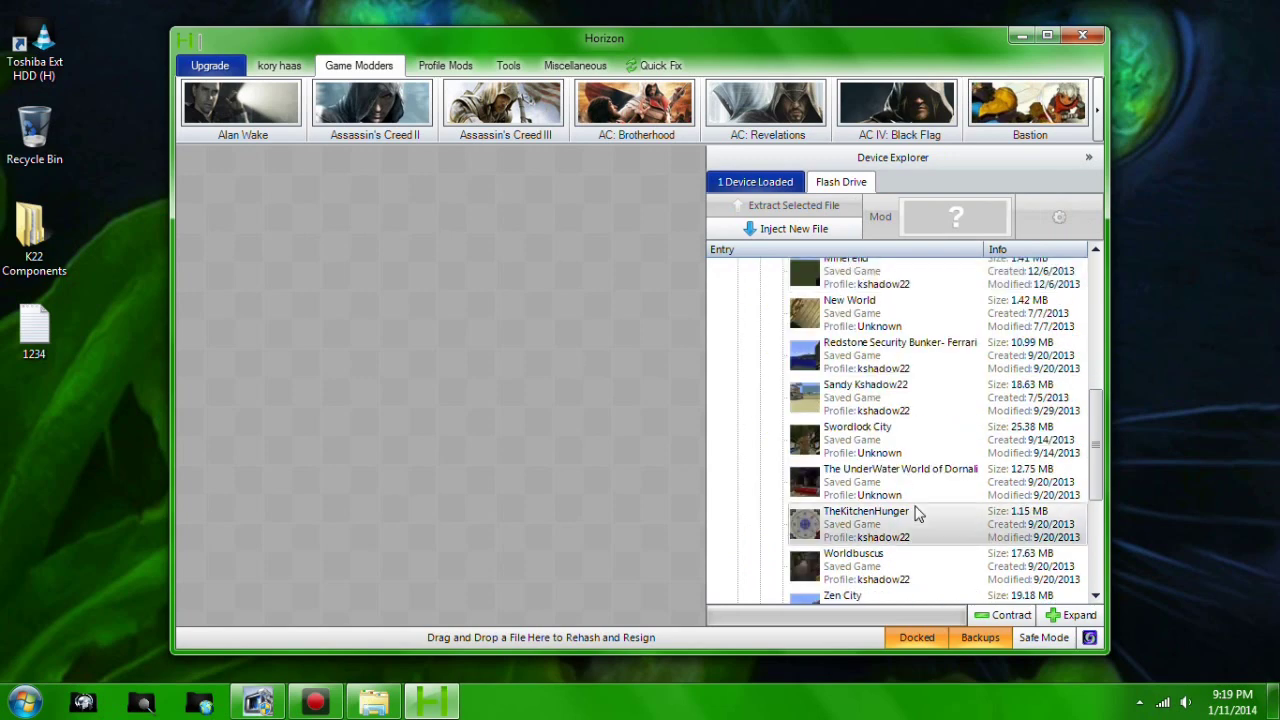
scroll(952, 510, "up", 3)
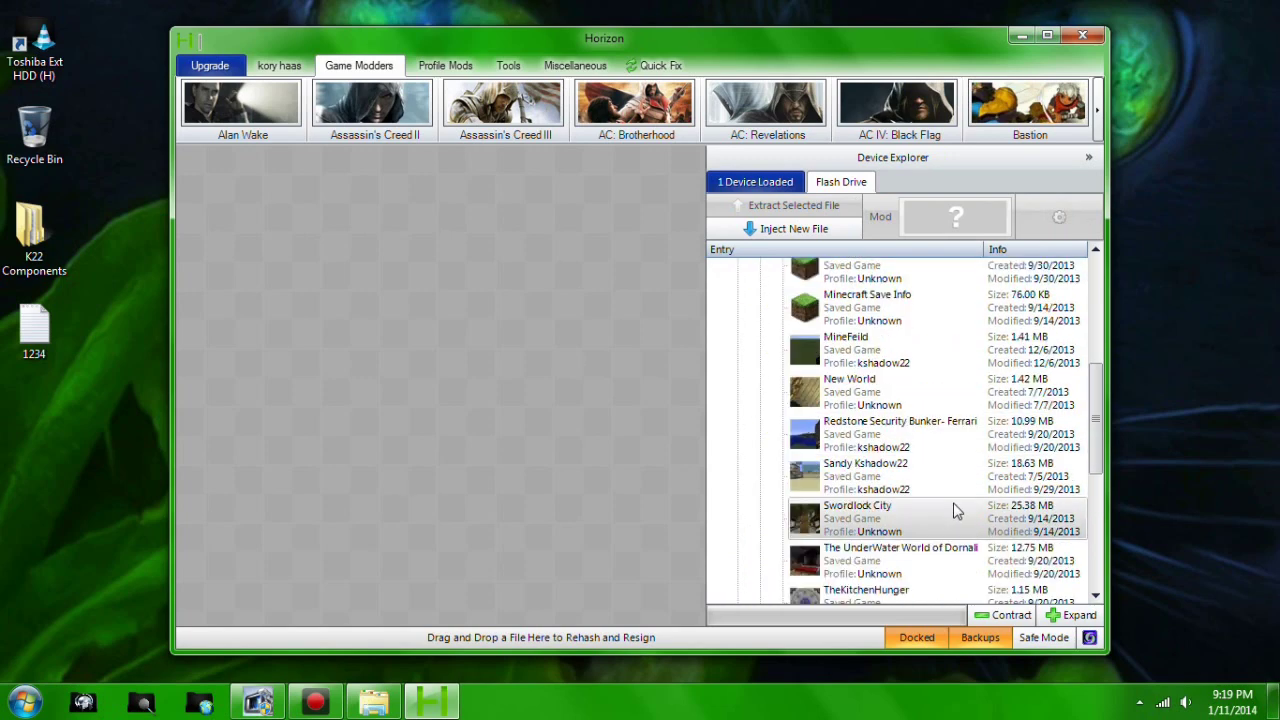
left_click(909, 472)
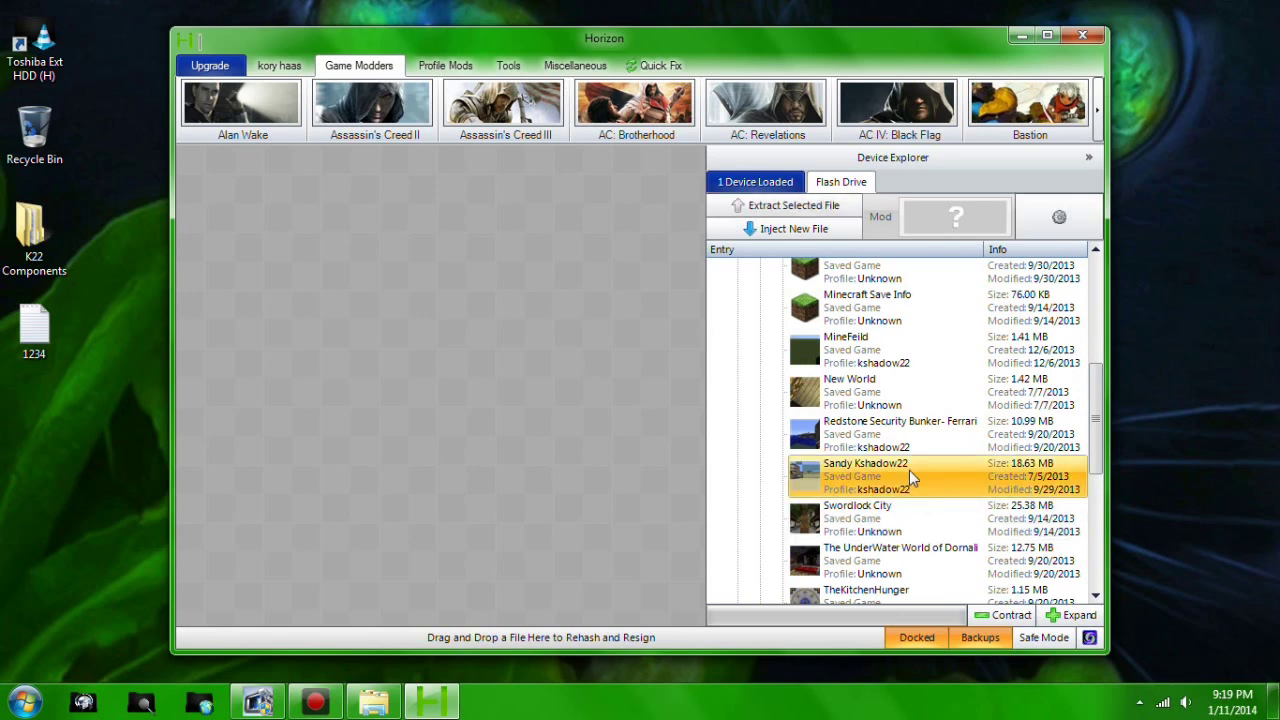
double_click(909, 470)
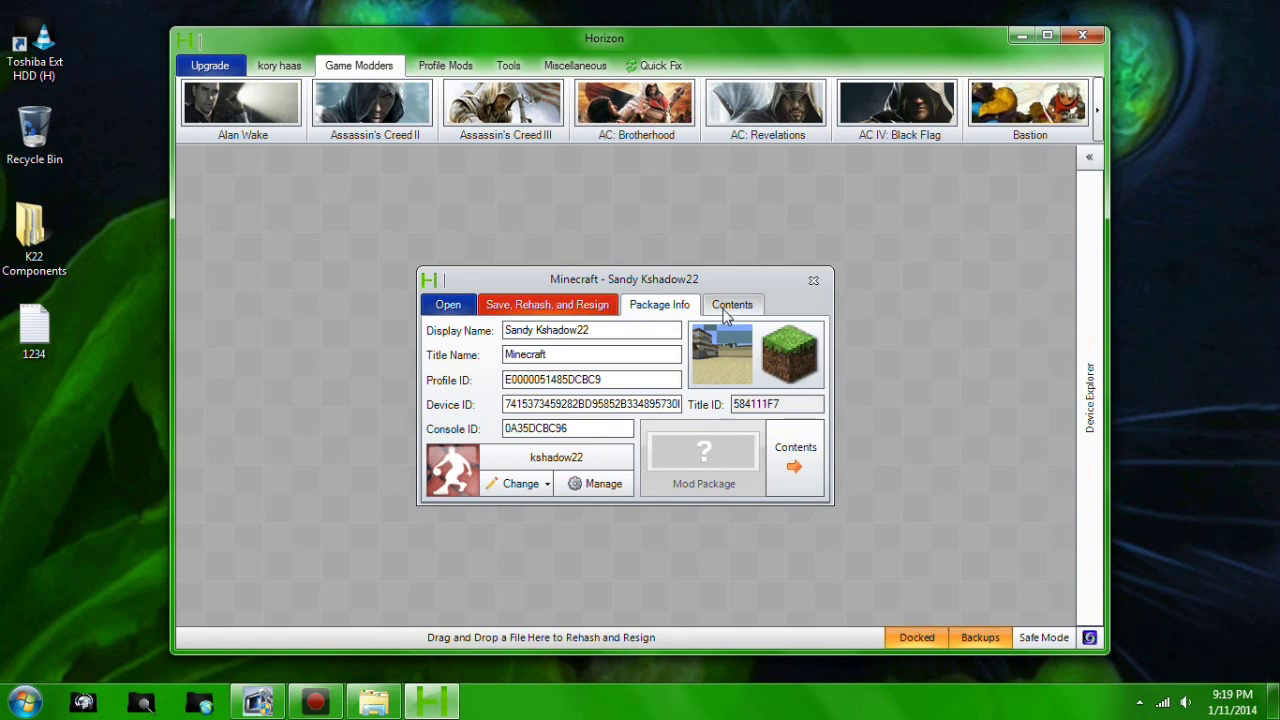
Extract savegame.dat from the package's Contents to the Desktop
left_click(733, 310)
left_click(587, 351)
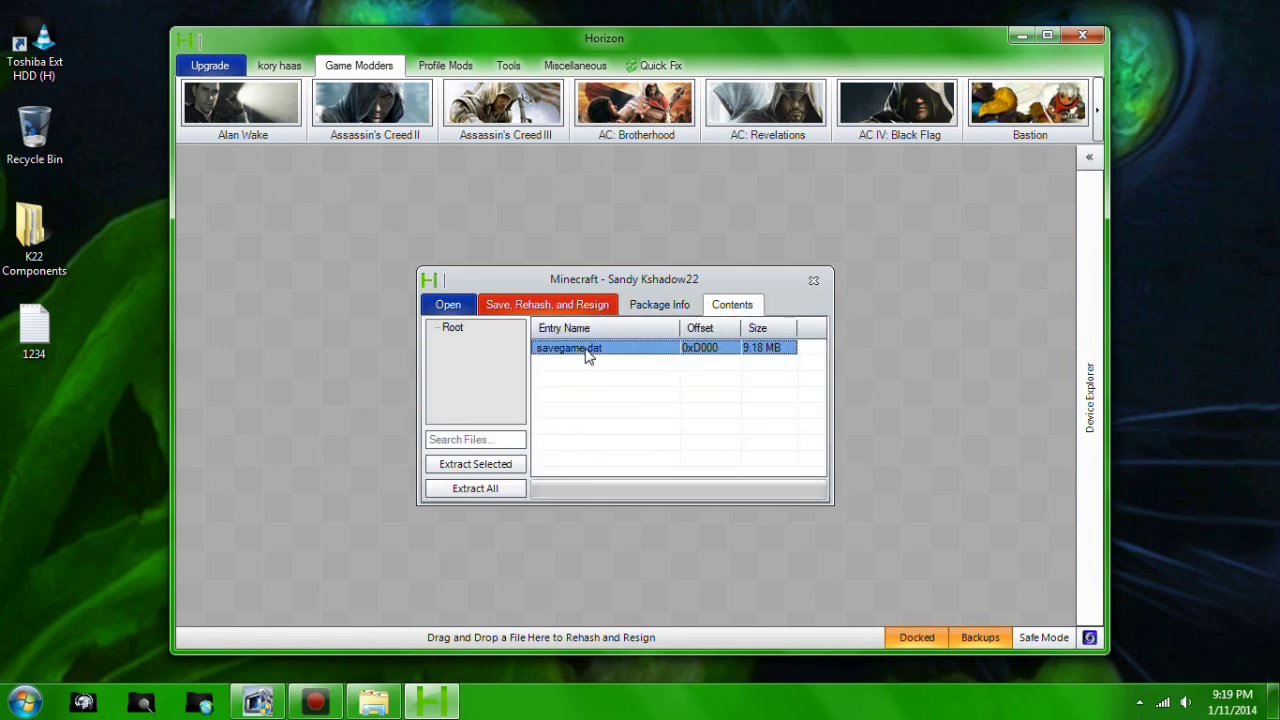
right_click(587, 351)
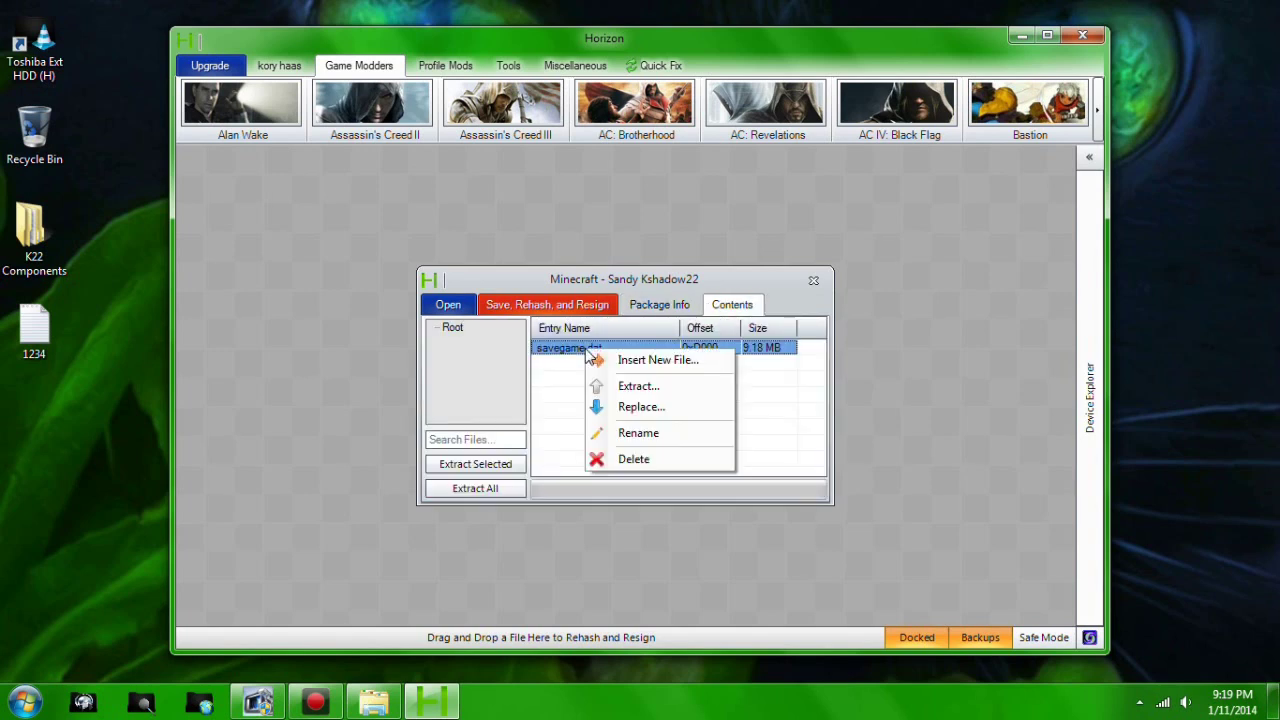
left_click(672, 393)
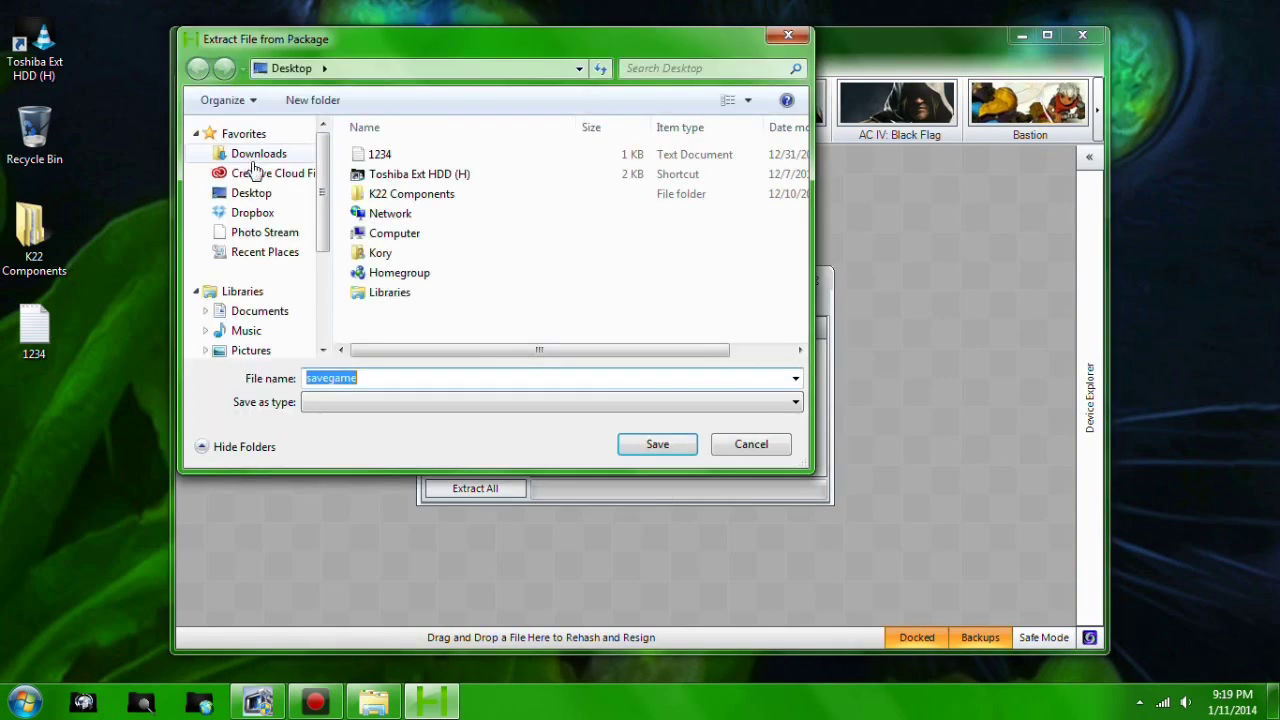
left_click(262, 199)
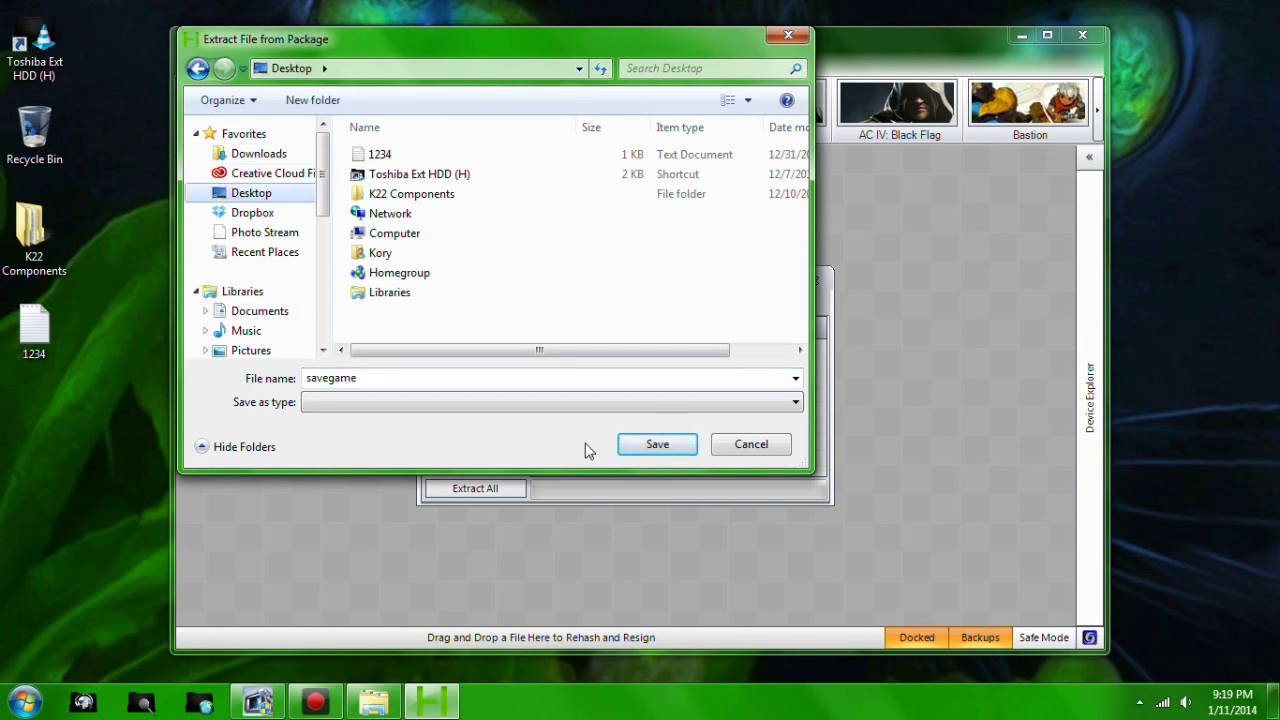
left_click(662, 445)
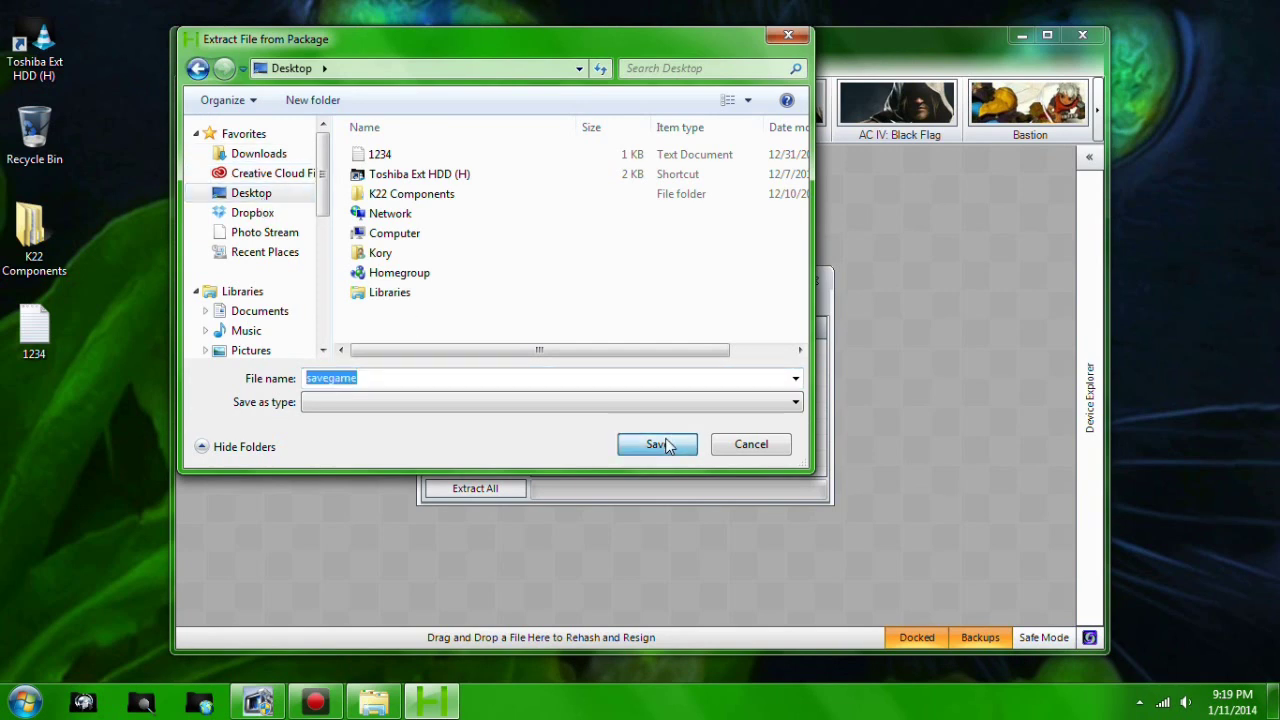
In Explorer's Minecraft folder, select the oPryzeLP Mod Tool shortcut, with Horizon and Explorer minimized
left_click(1020, 37)
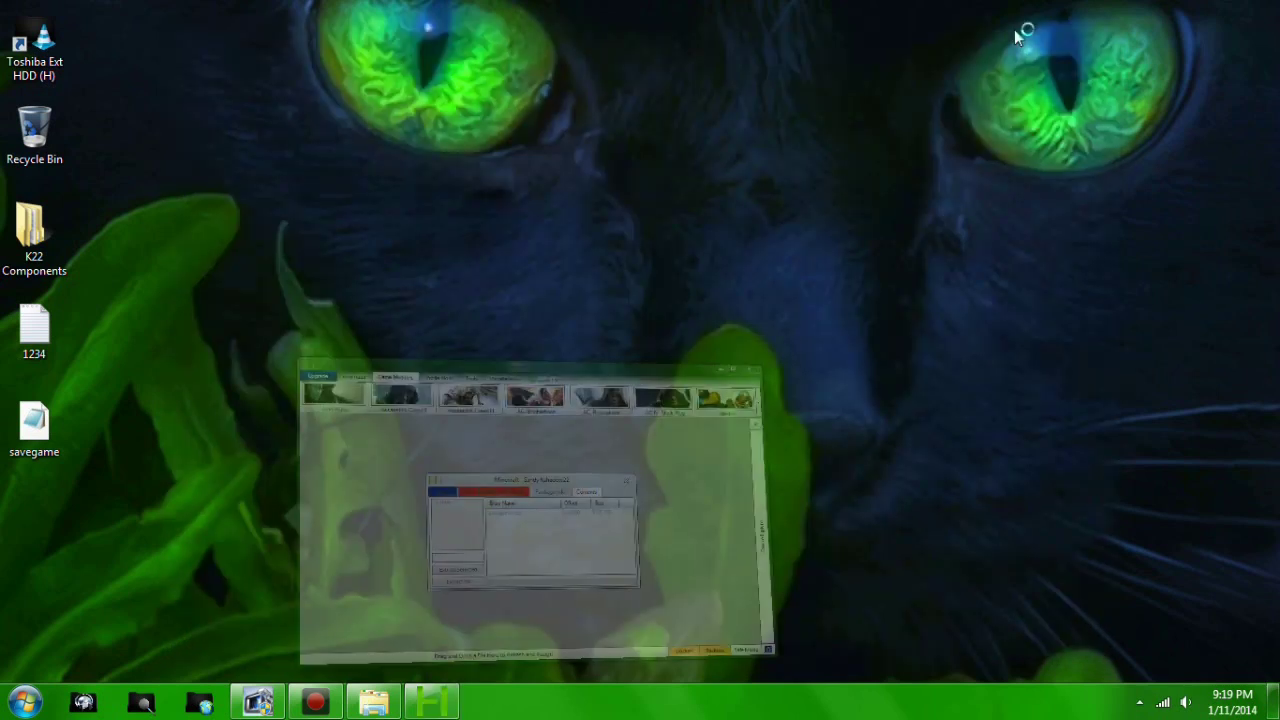
left_click(383, 706)
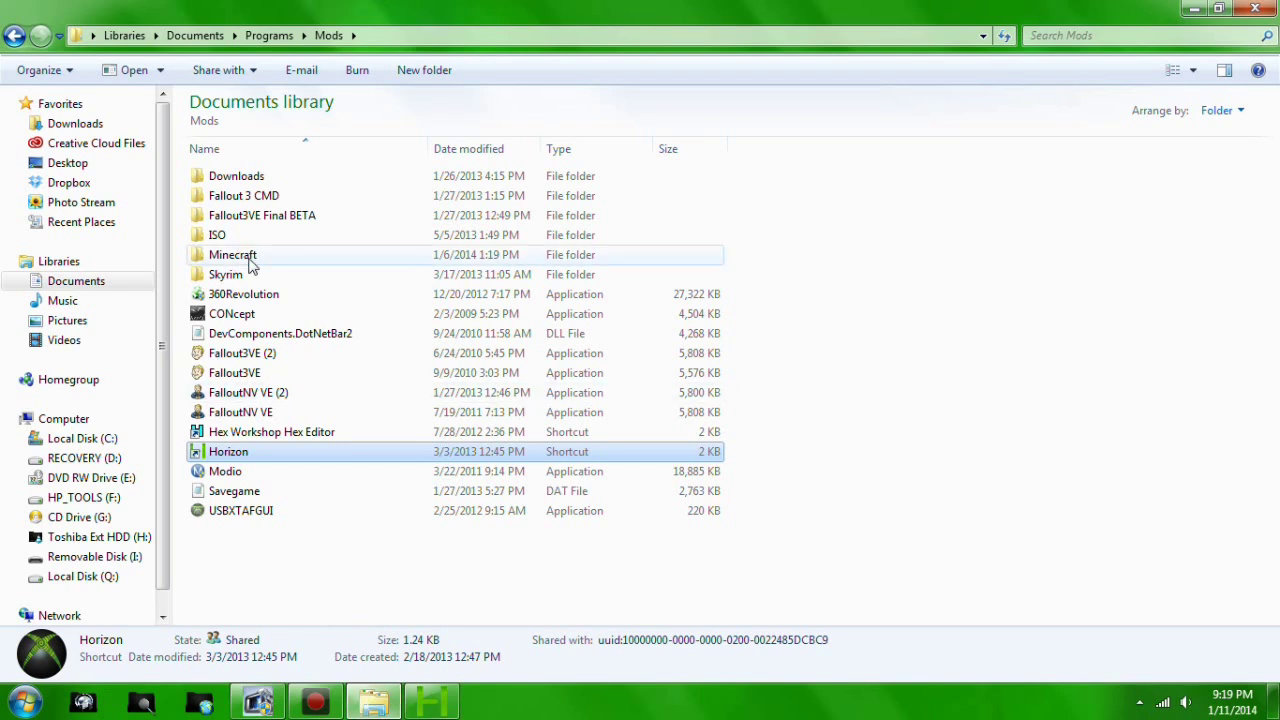
left_click(281, 258)
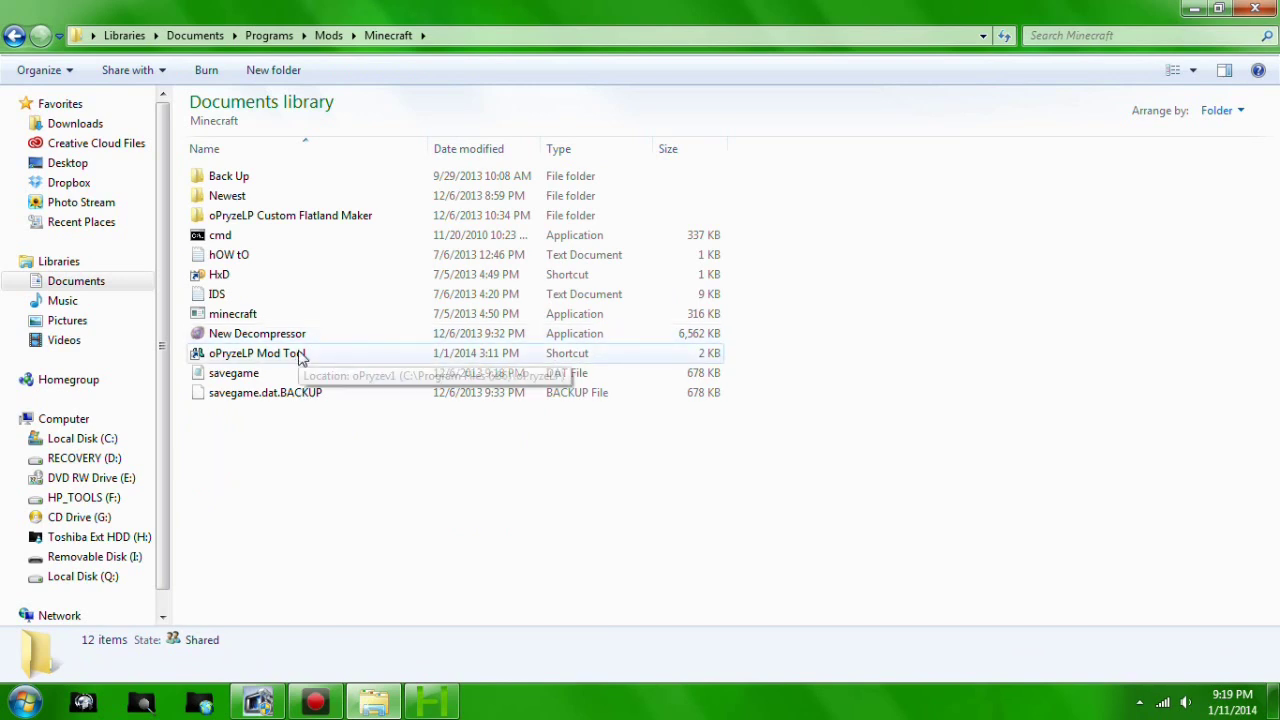
left_click(300, 357)
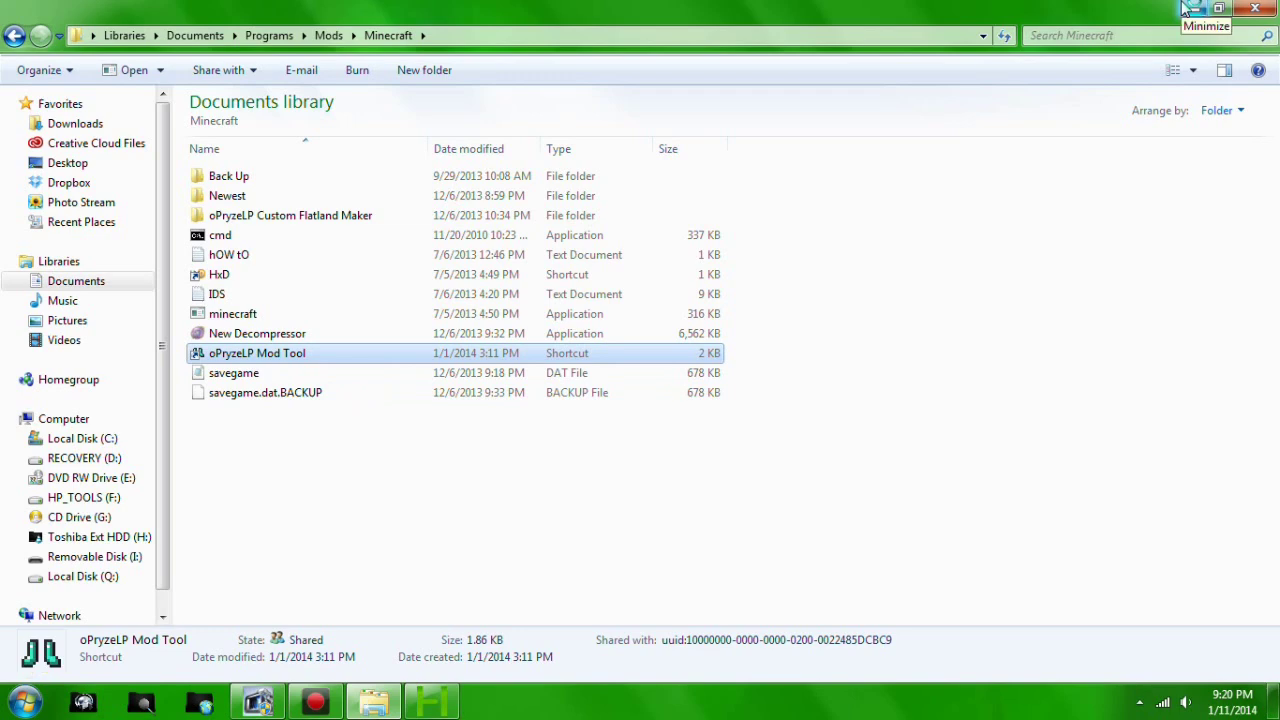
left_click(1188, 8)
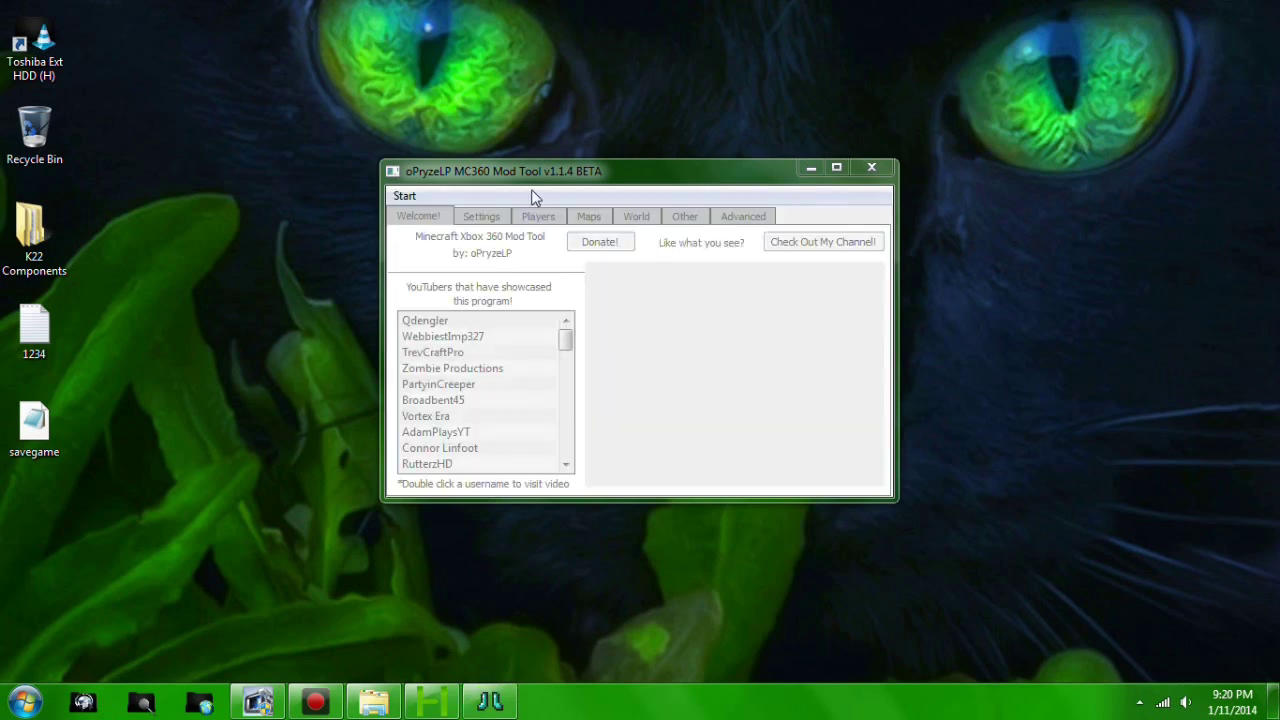
Try opening the Desktop savegame via Start > Open savegame.dat and dismiss the administrator-rights error
left_click(405, 196)
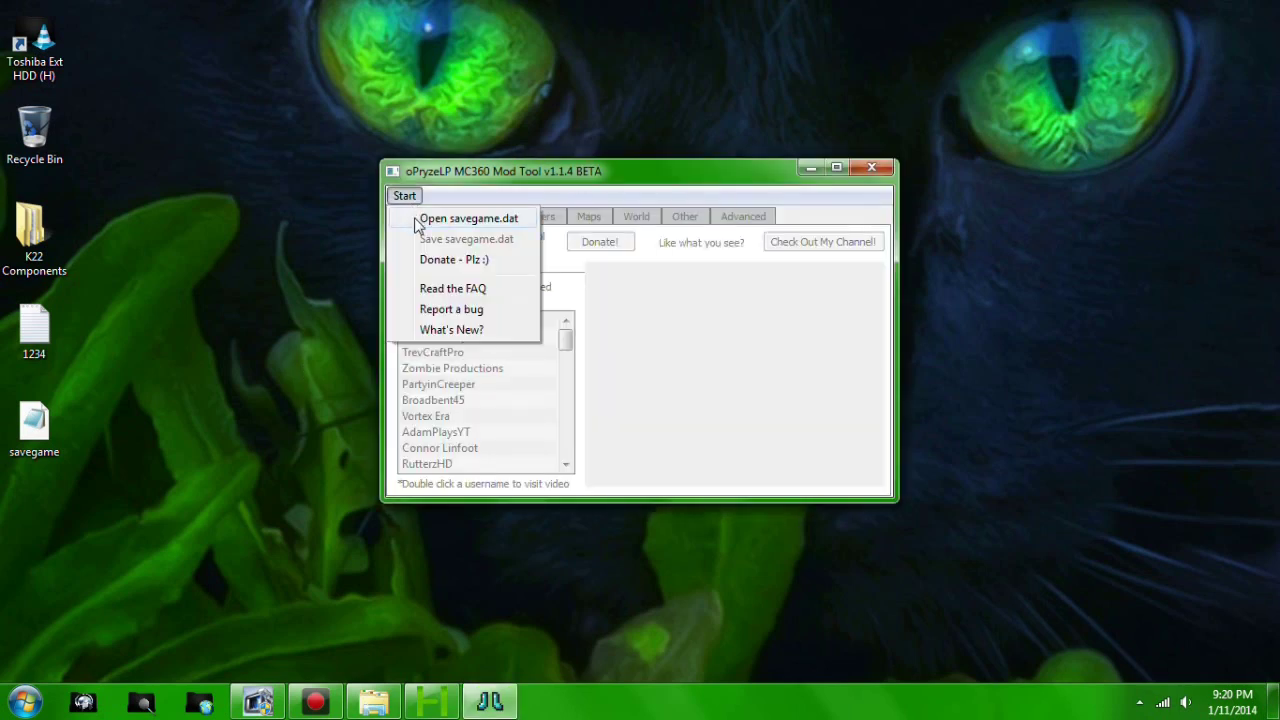
left_click(418, 220)
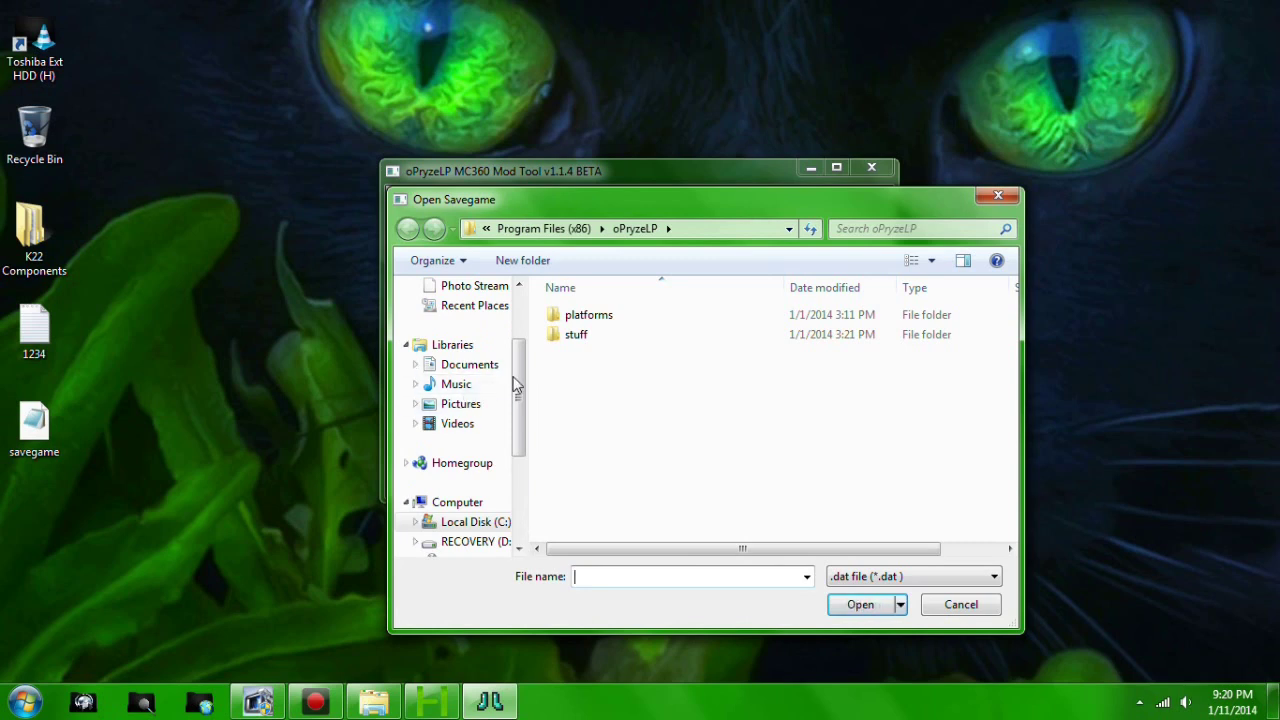
left_click_drag(522, 370, 522, 305)
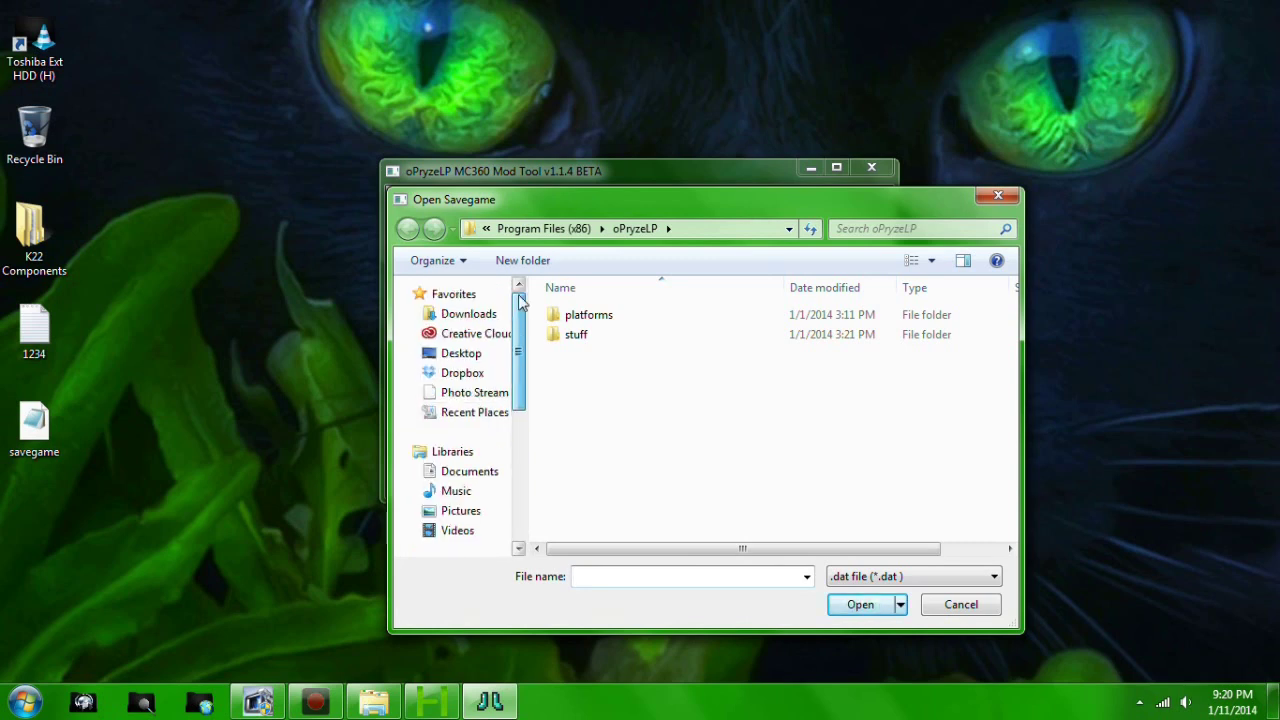
left_click(473, 357)
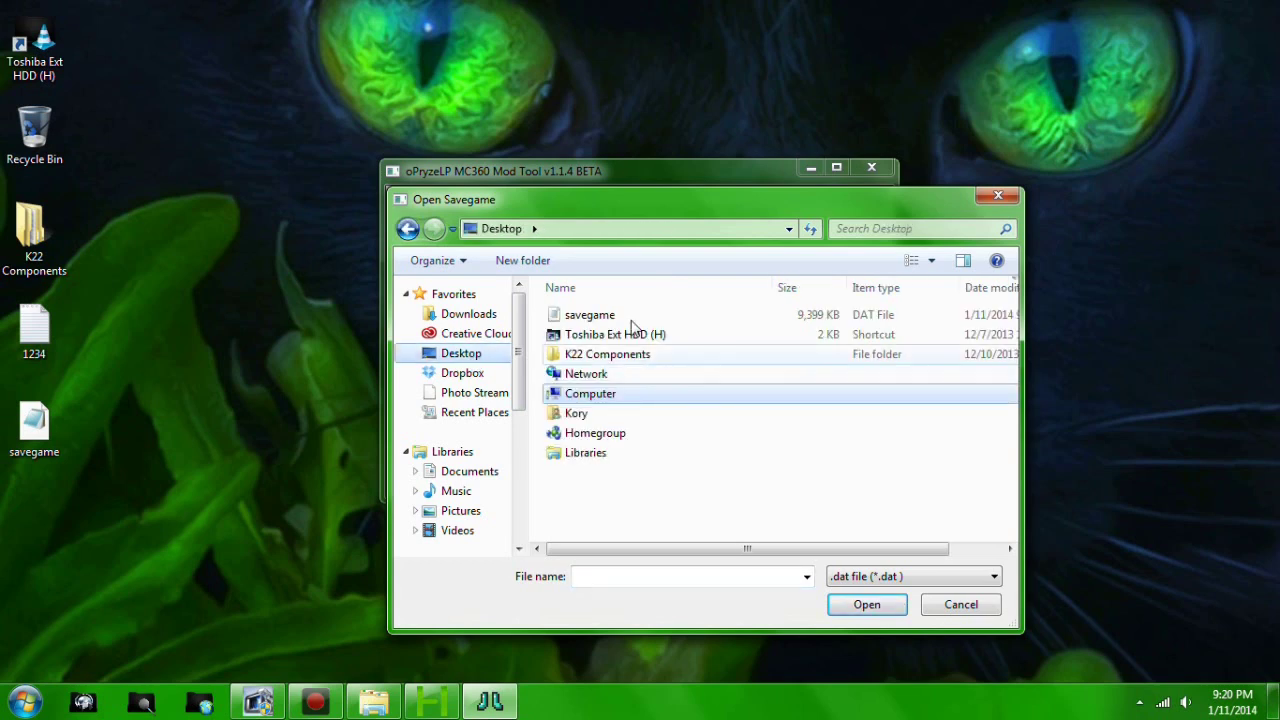
double_click(630, 316)
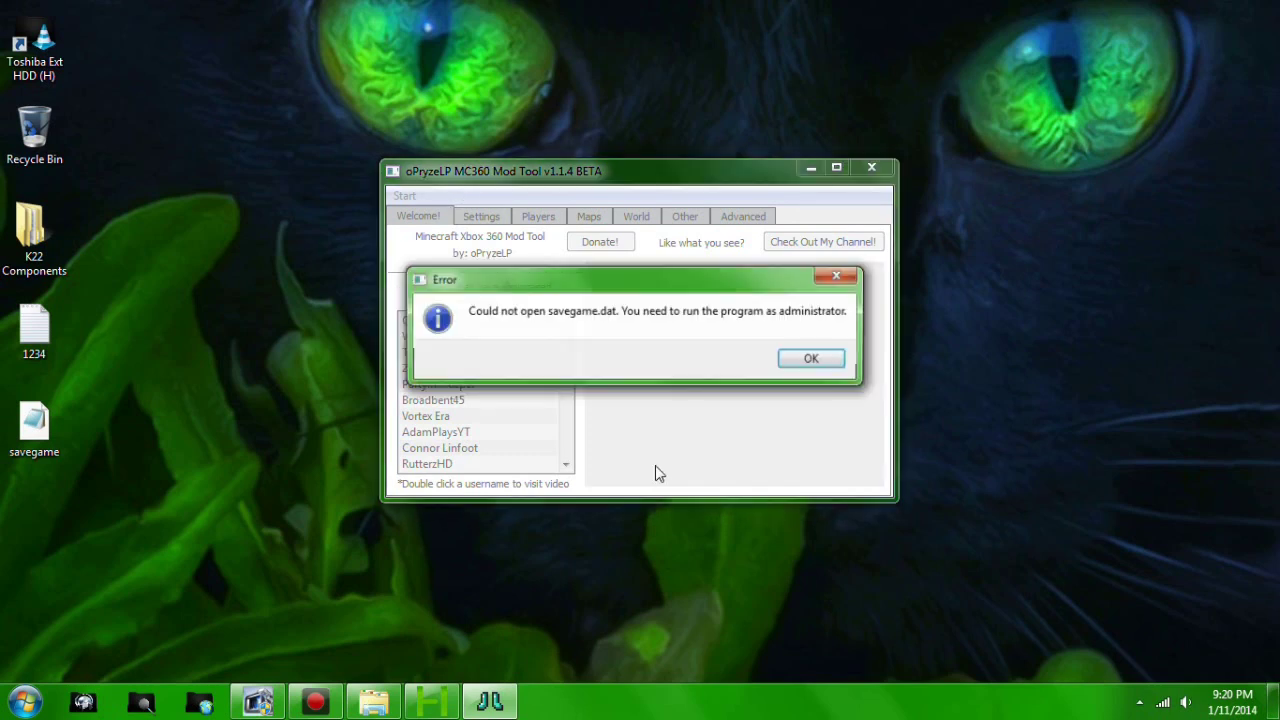
left_click(808, 361)
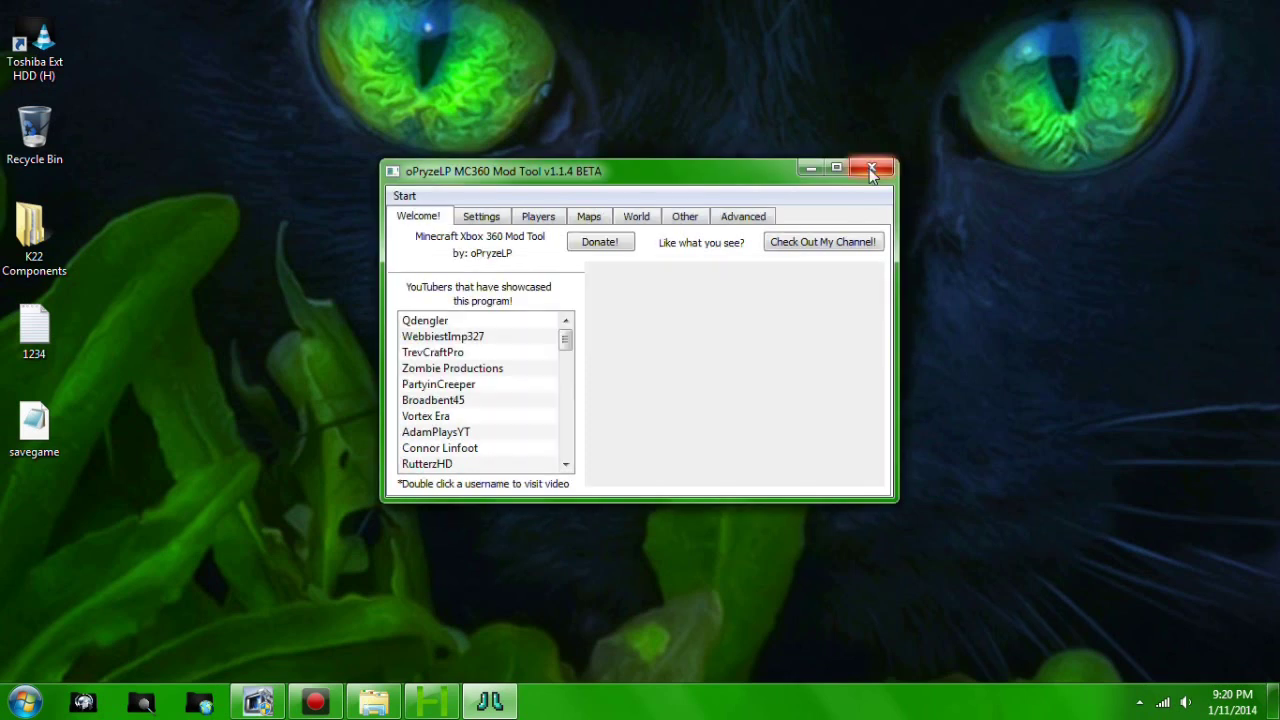
Close the mod tool and relaunch the oPryzeLP Mod Tool shortcut as administrator
left_click(870, 170)
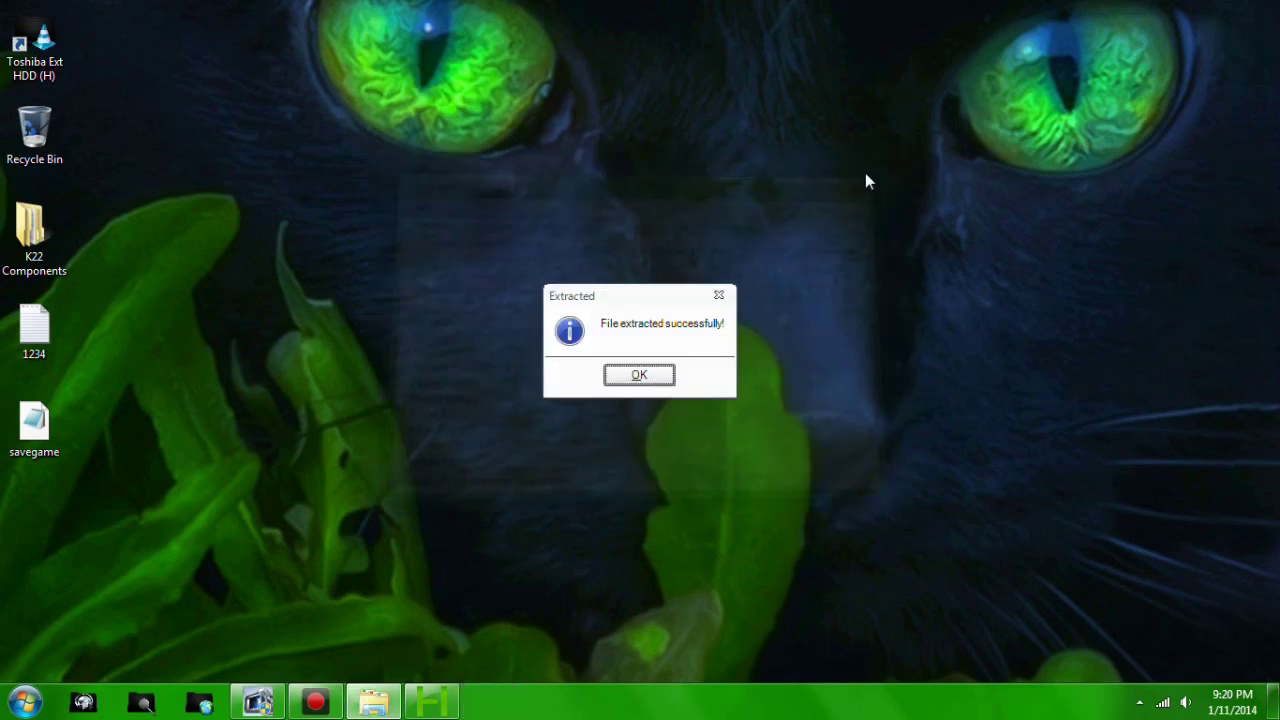
left_click(639, 376)
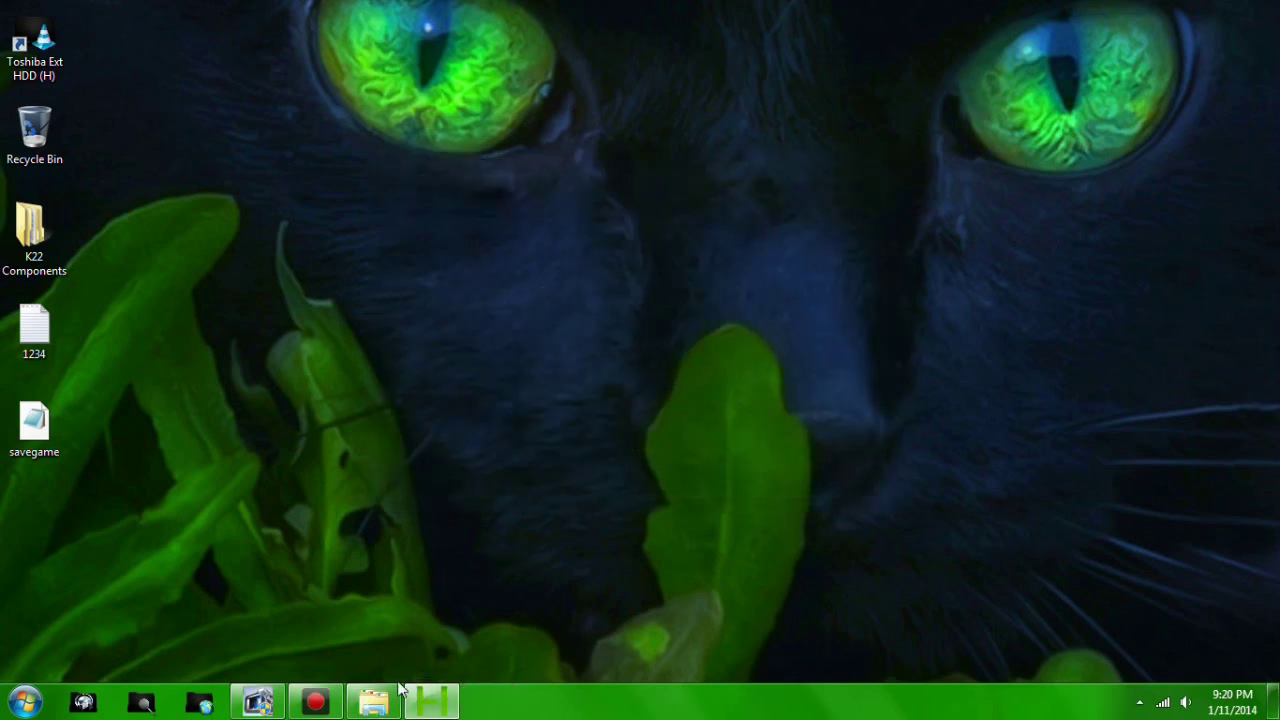
left_click(383, 705)
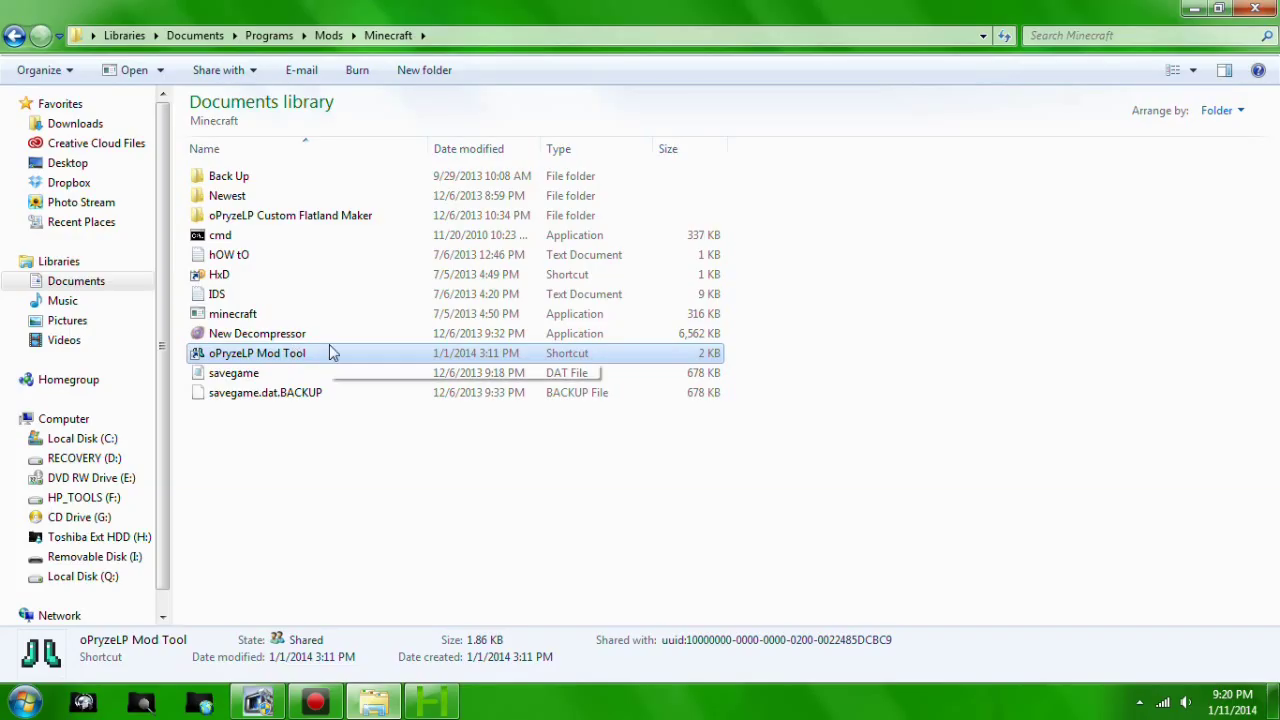
double_click(365, 352)
right_click(367, 350)
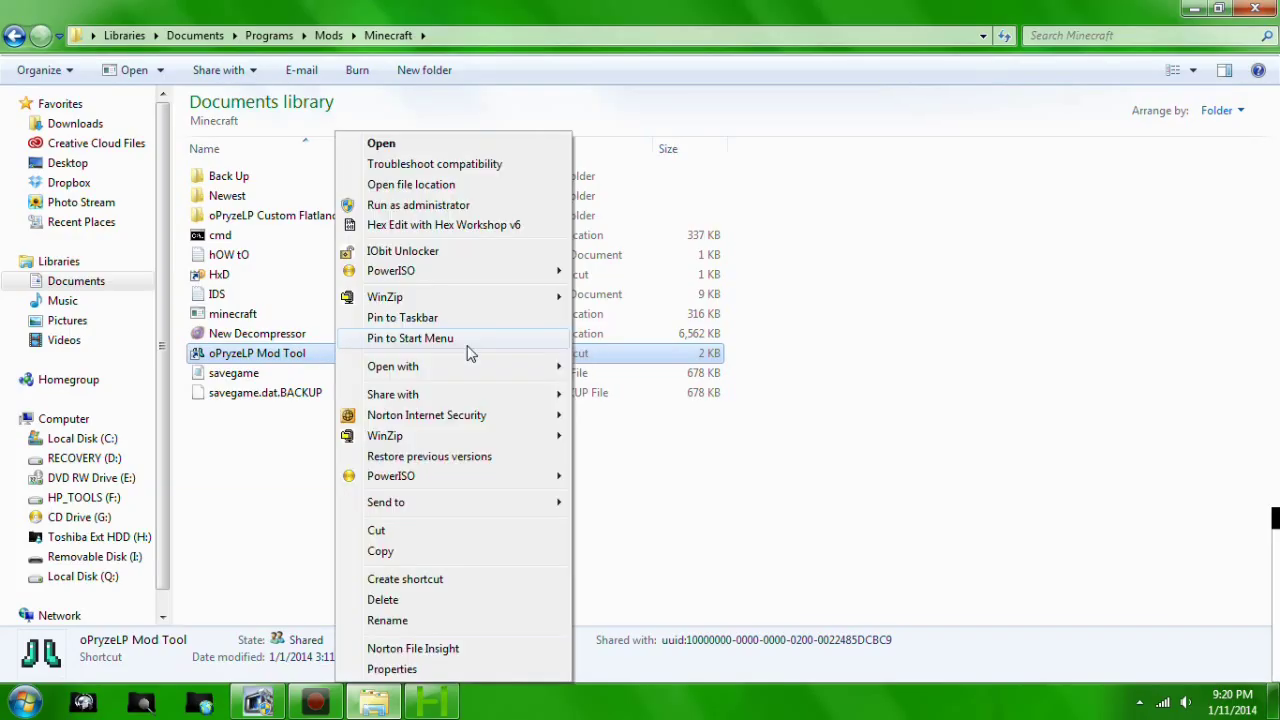
left_click(435, 207)
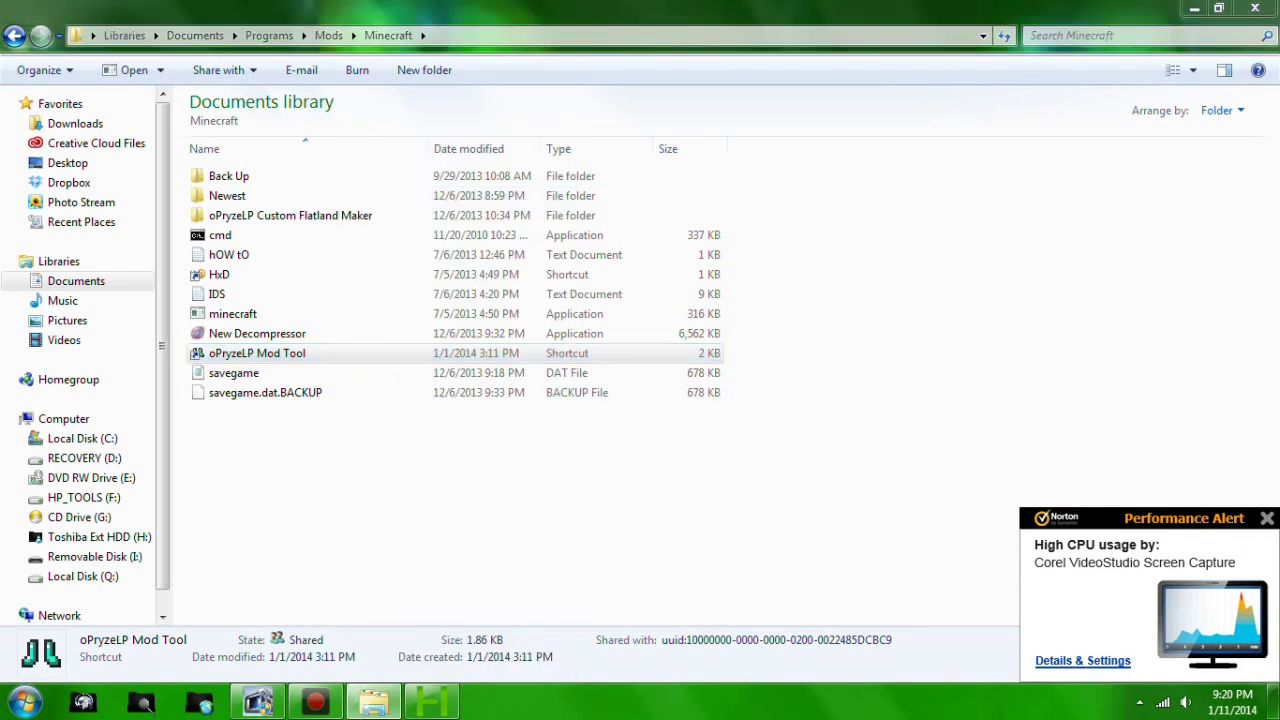
Minimize the Minecraft folder window and dismiss the Norton performance alert
left_click(1188, 10)
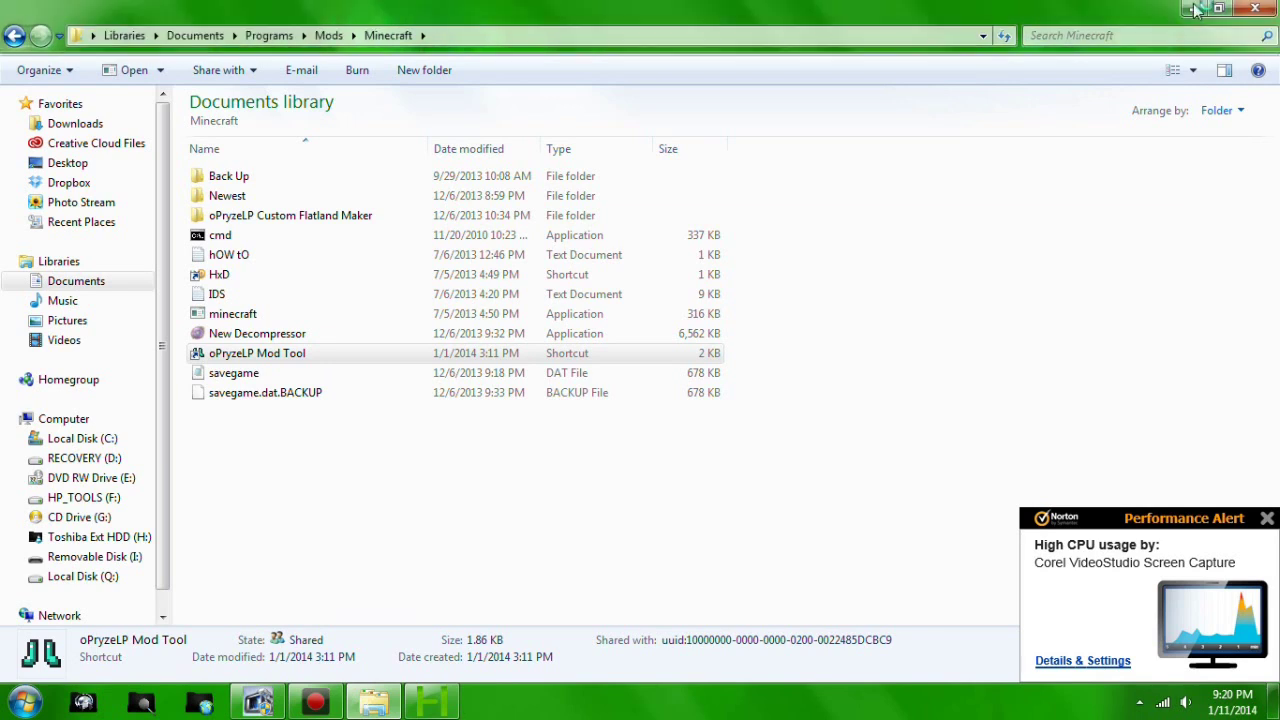
left_click(1195, 9)
left_click(1267, 518)
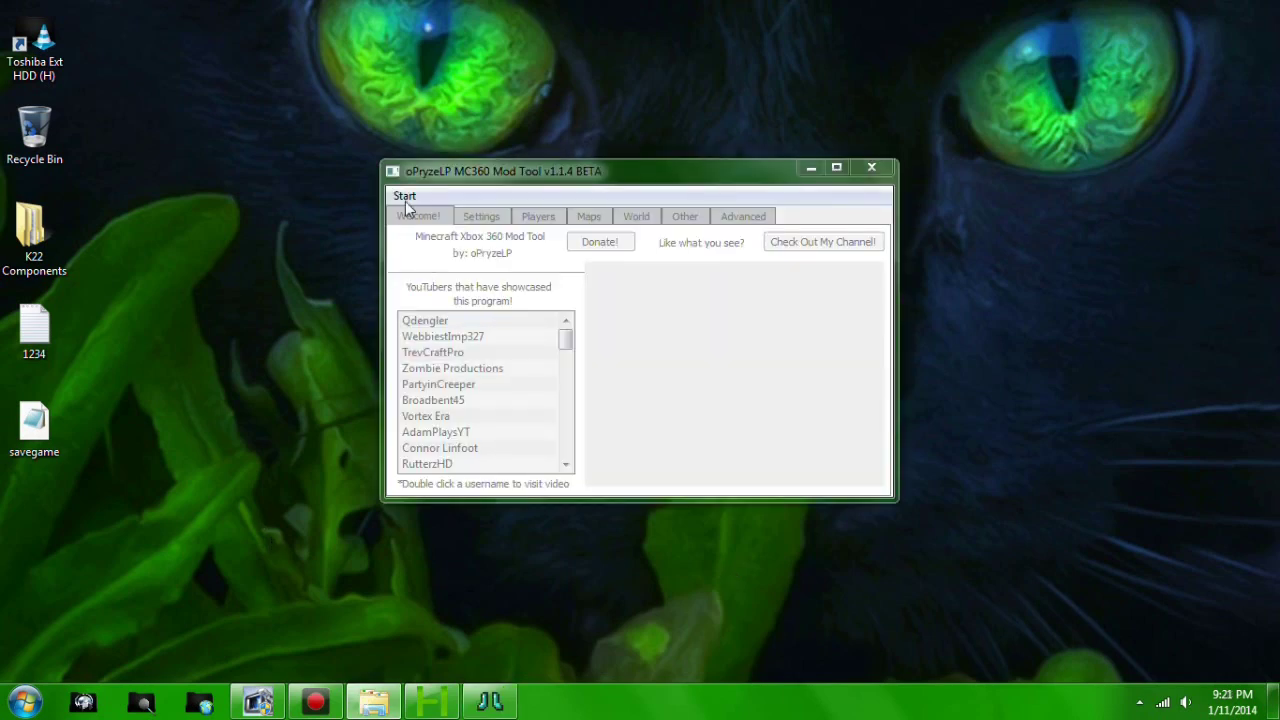
Load the savegame file from the Desktop via Start > Open savegame.dat
left_click(405, 198)
left_click(433, 219)
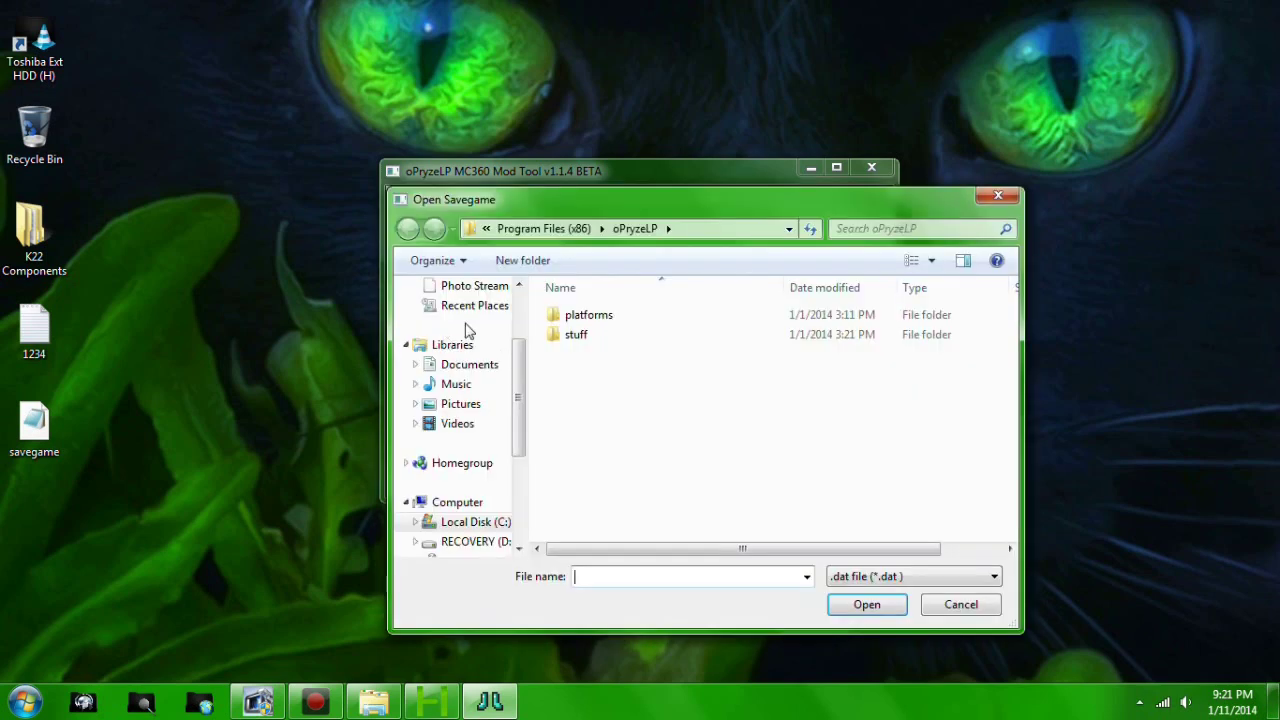
left_click_drag(520, 367, 517, 289)
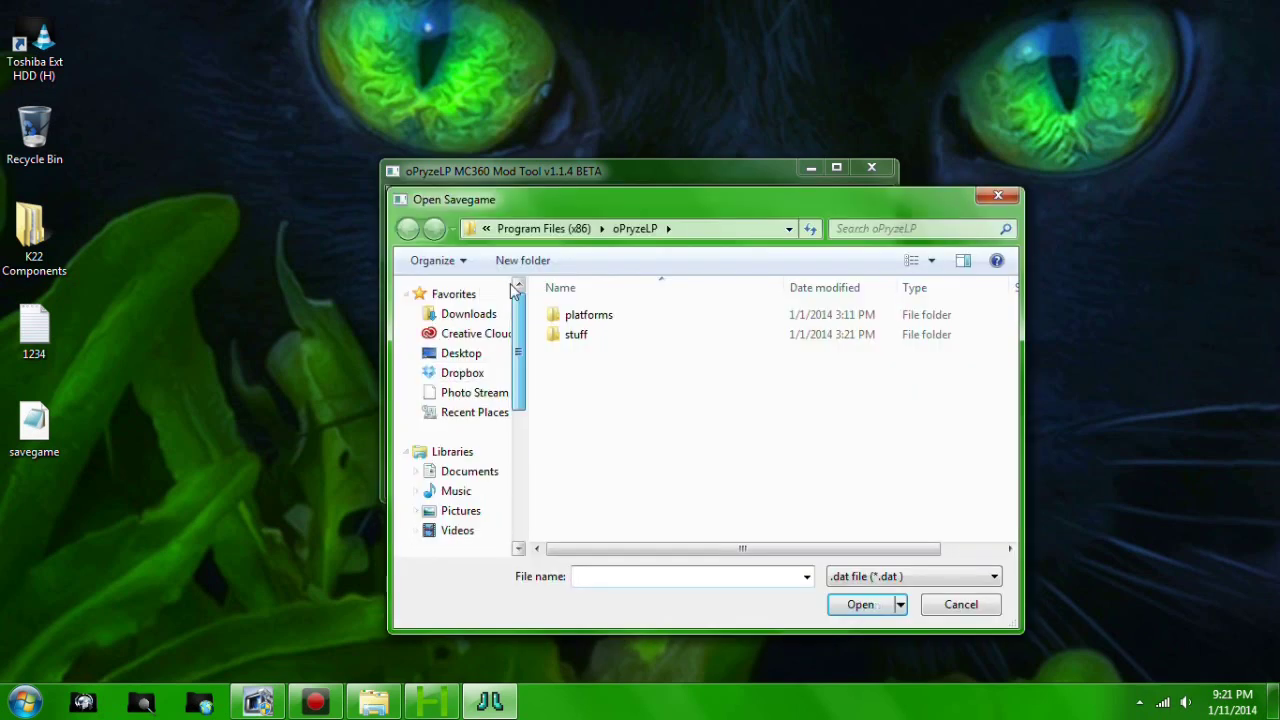
left_click(484, 356)
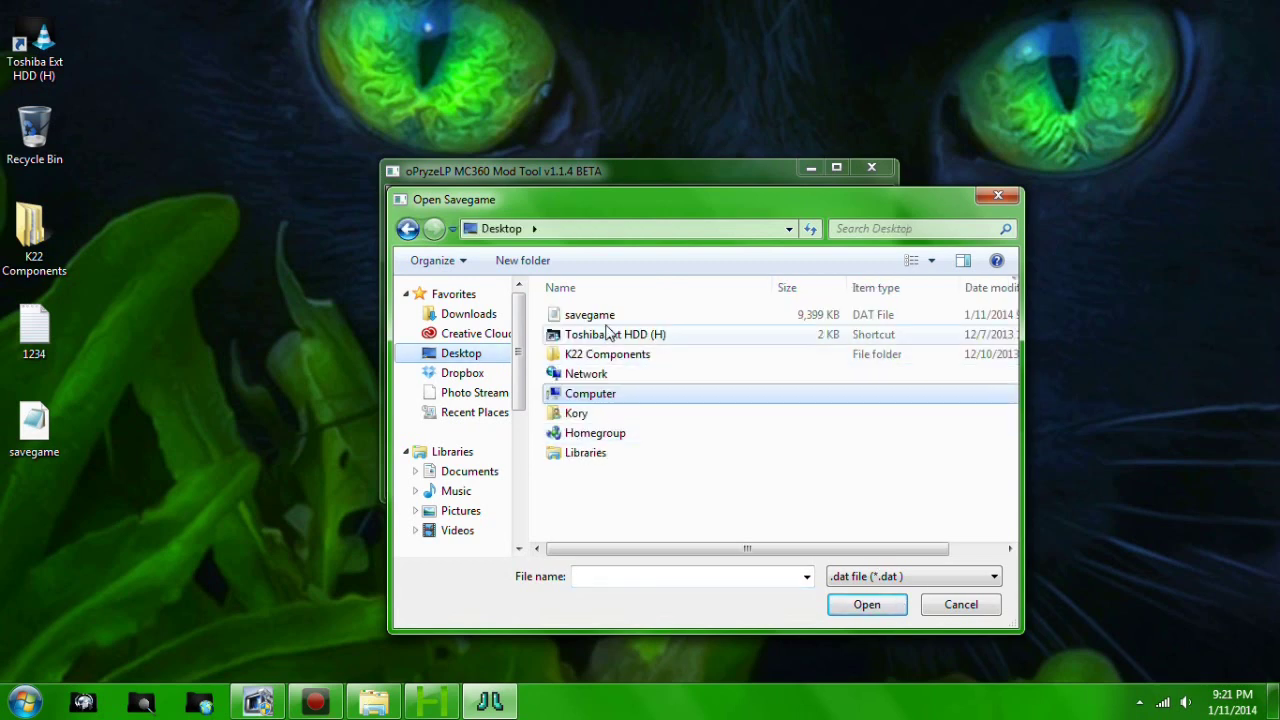
double_click(606, 309)
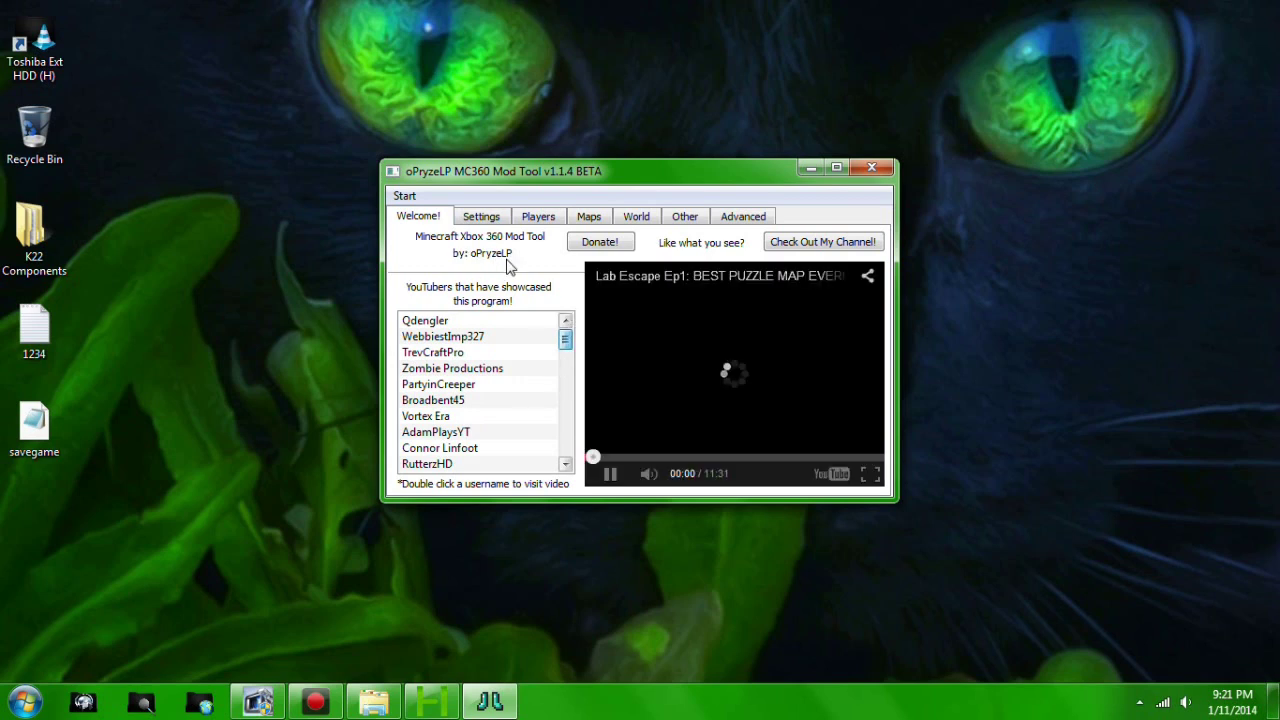
Keep Has Been in Creative on and apply the Never Raining and Sunrise presets, then view Players
left_click(612, 476)
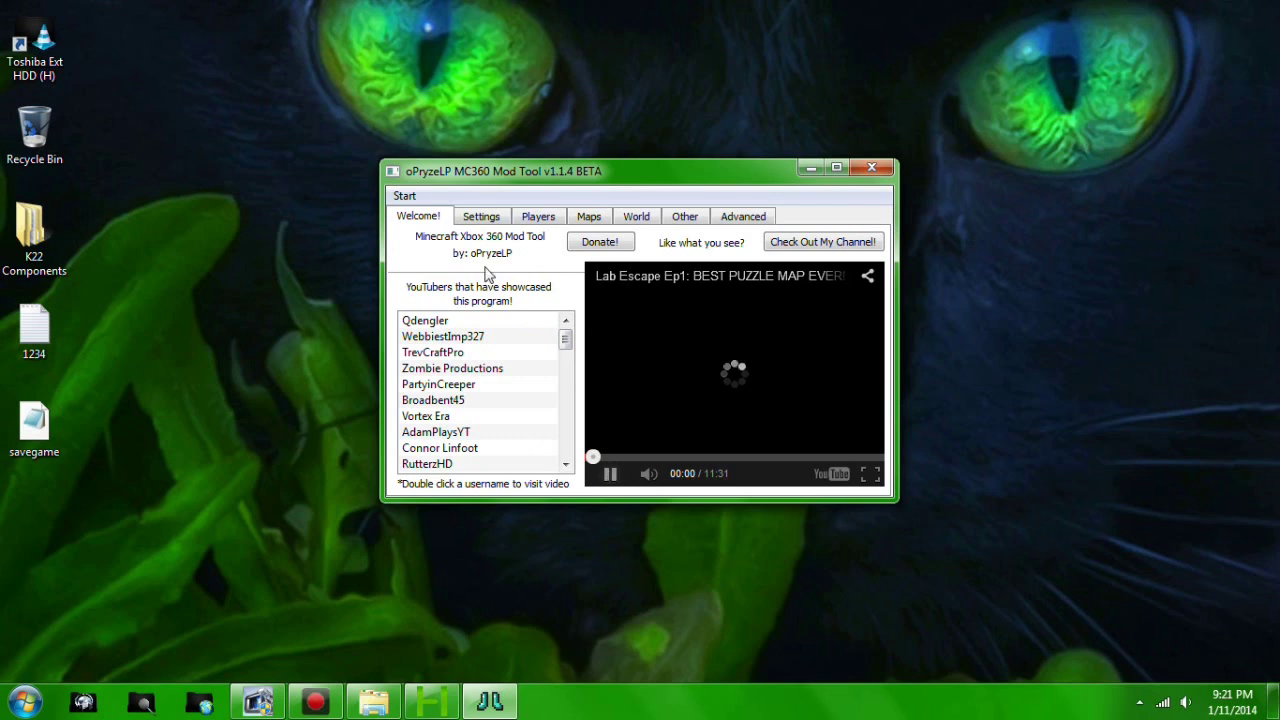
left_click(482, 217)
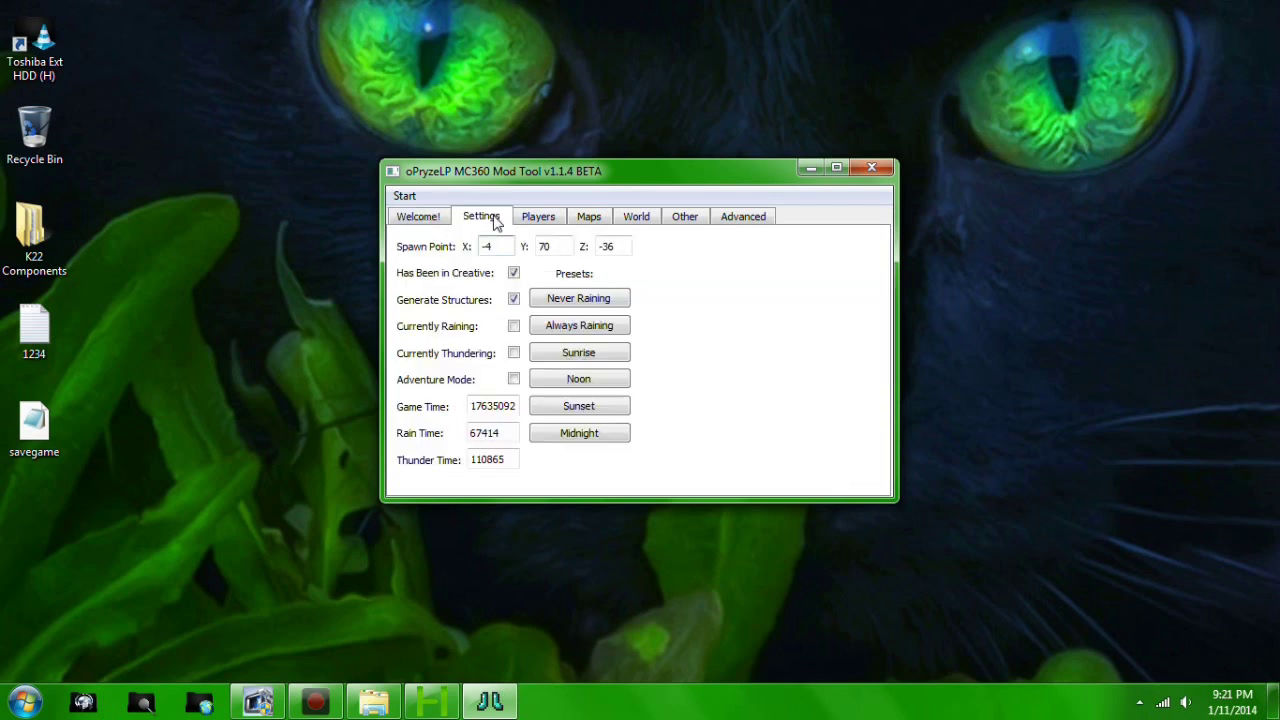
left_click(514, 274)
left_click(514, 274)
left_click(620, 302)
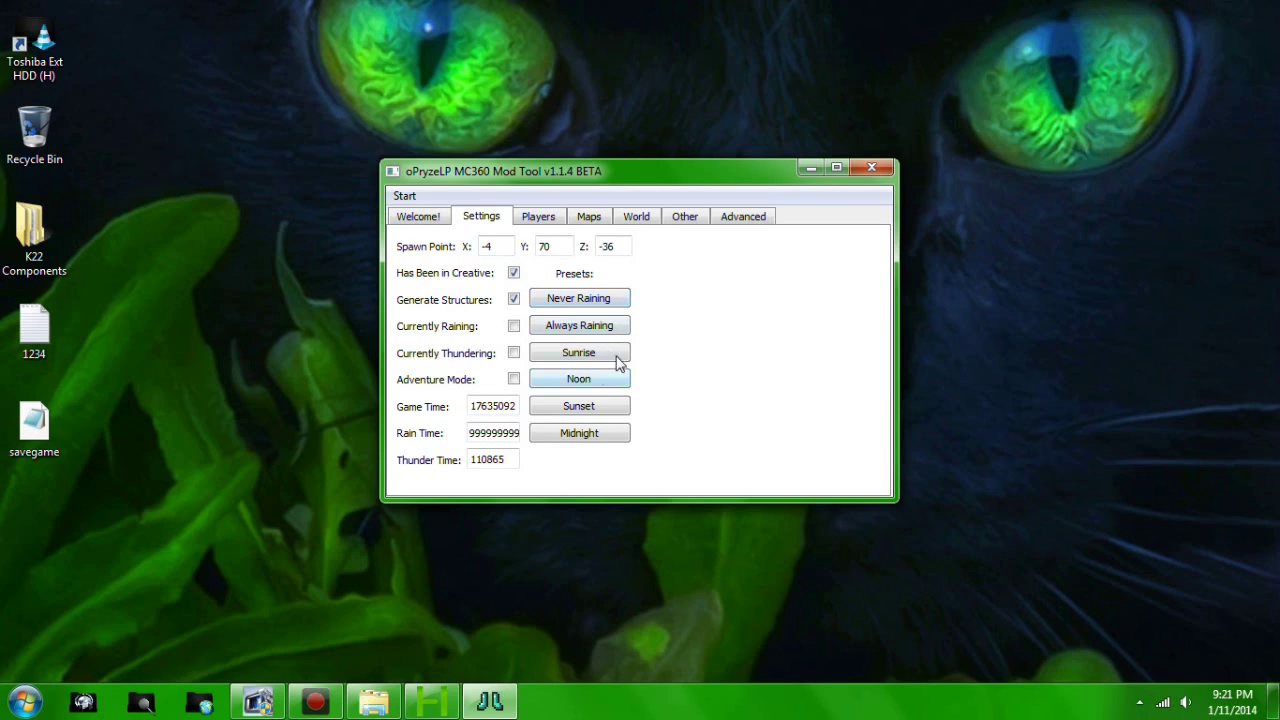
left_click(620, 362)
left_click(542, 218)
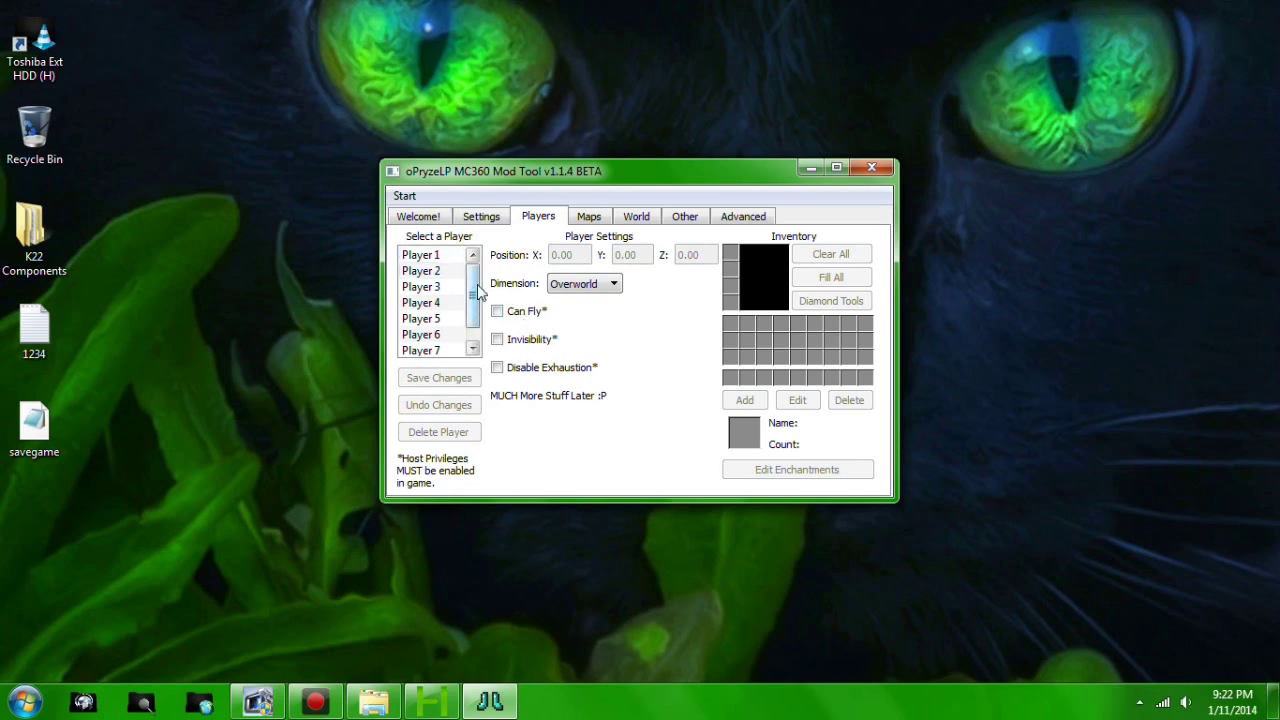
Preview Map 1 on the Maps tab, then switch to the World tab's chunk controls
left_click_drag(472, 303, 449, 457)
left_click(592, 222)
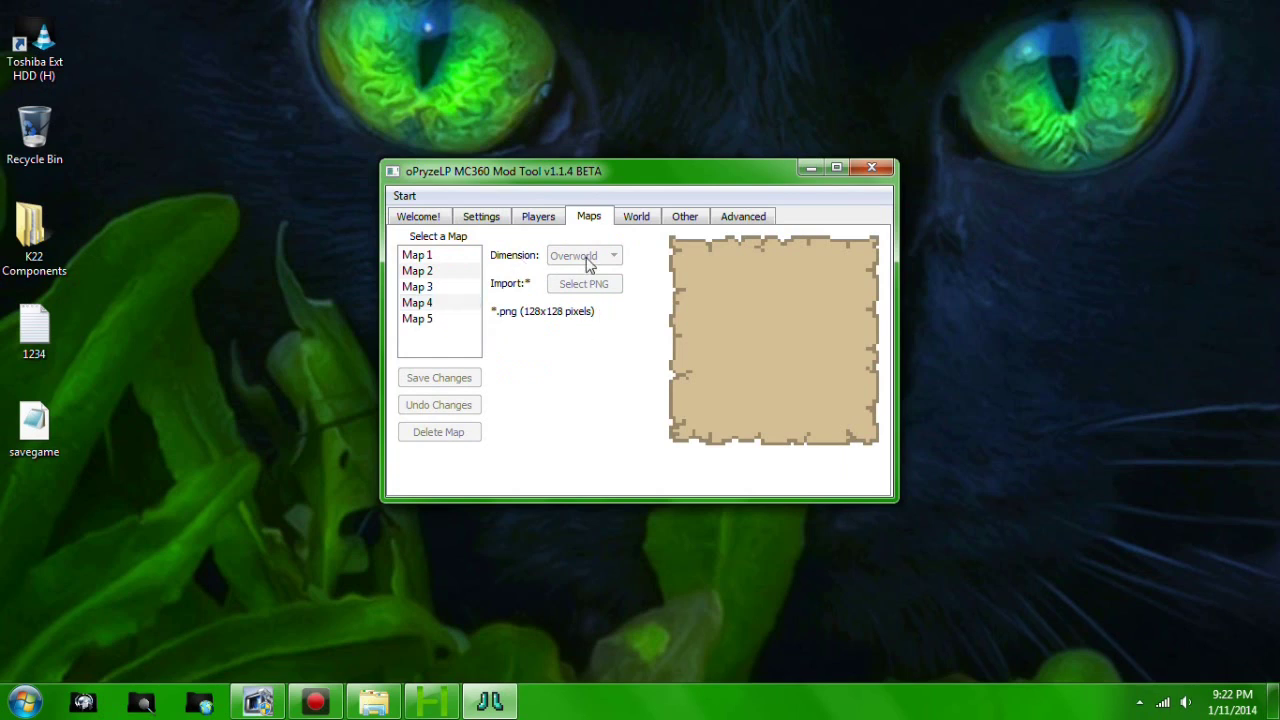
left_click(424, 257)
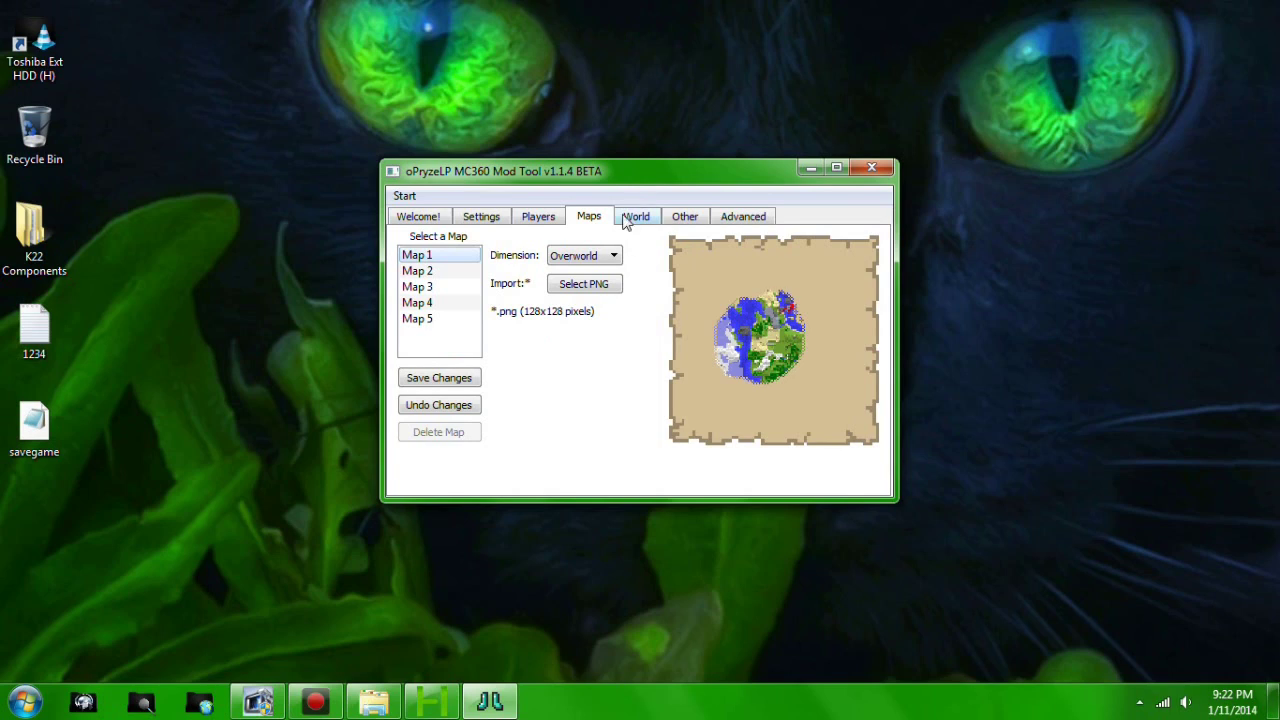
left_click(630, 218)
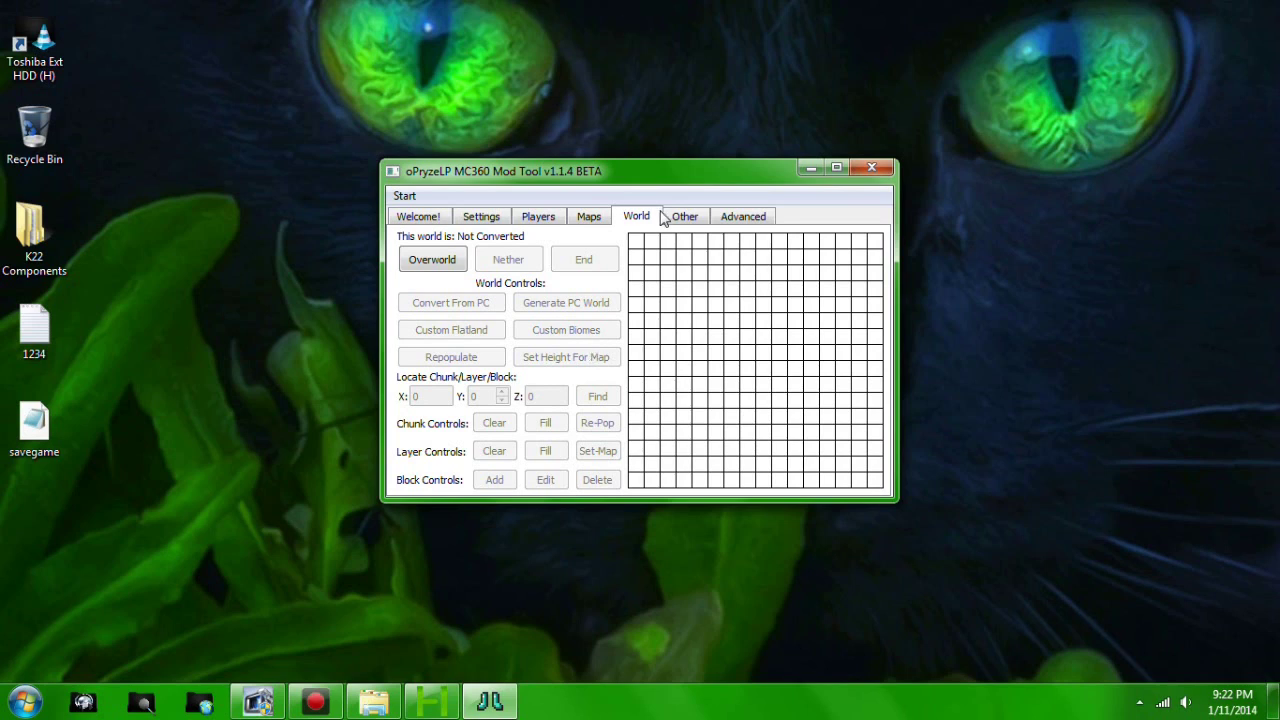
Browse the Mob Spawner Adder's X field and Entity list, leaving the entity as Pig
left_click(696, 219)
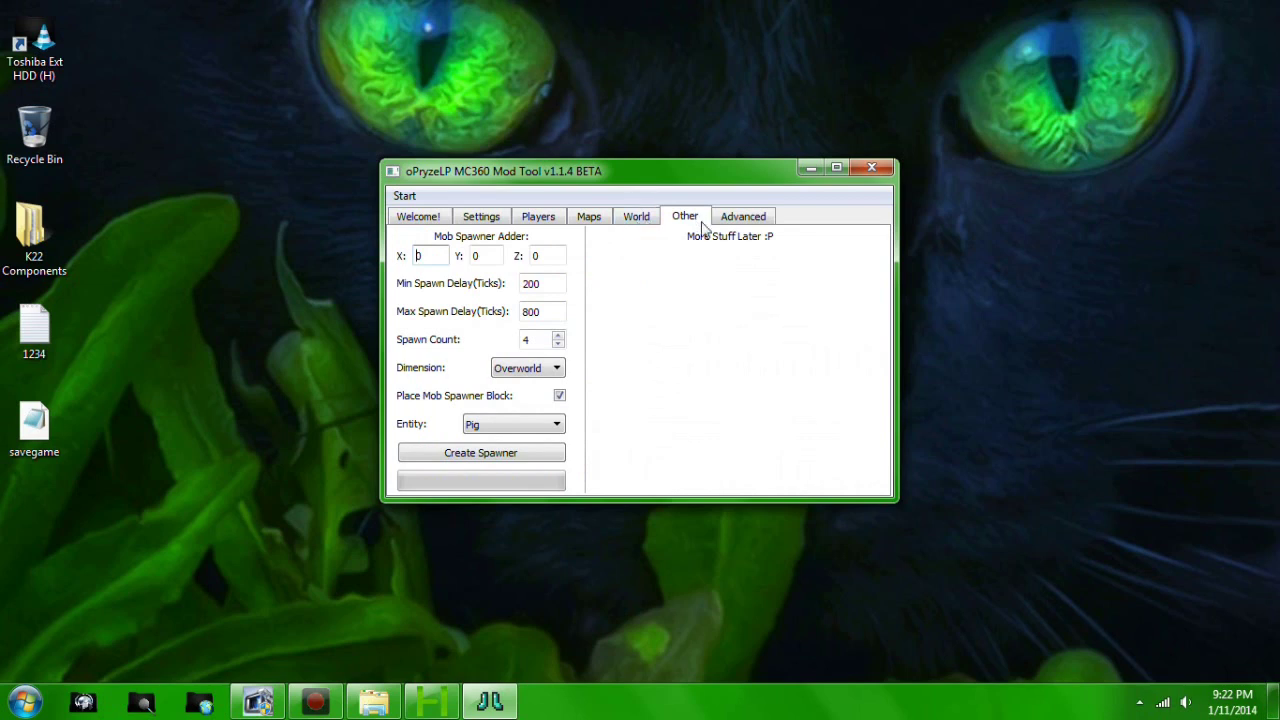
left_click(752, 226)
left_click(672, 226)
left_click(444, 253)
left_click(529, 435)
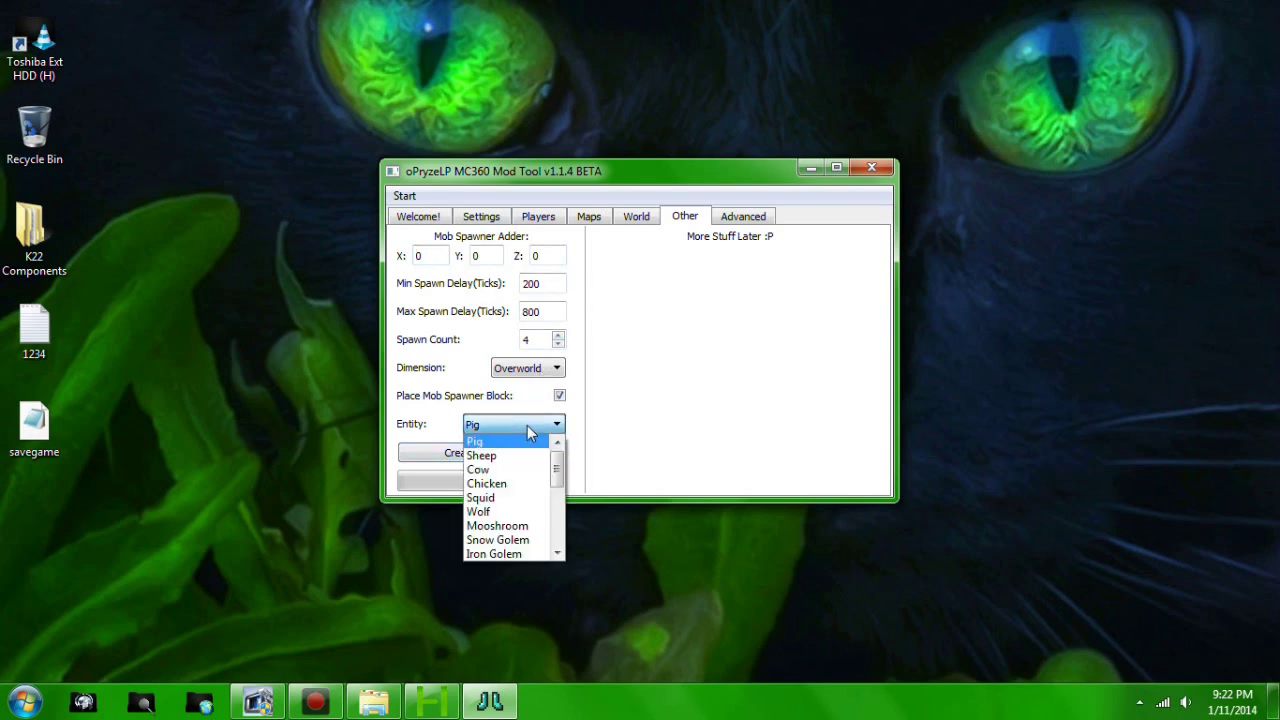
scroll(521, 495, "down", 3)
scroll(519, 497, "down", 1)
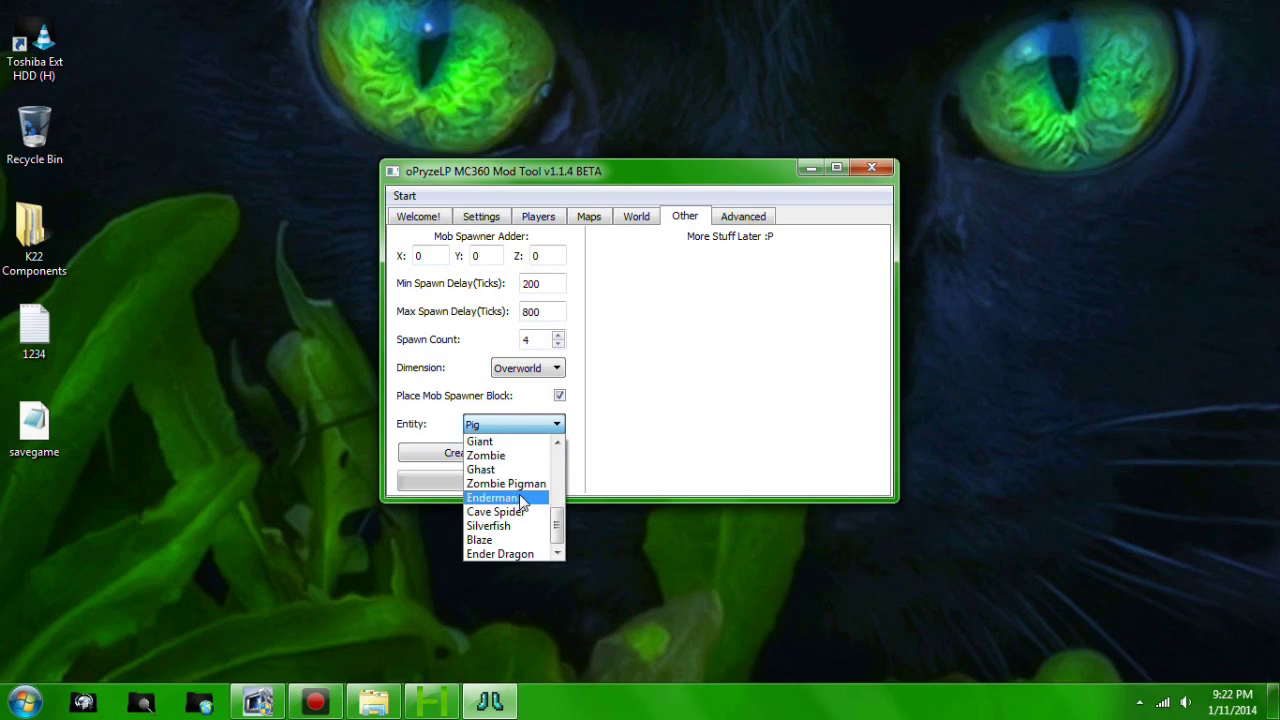
scroll(521, 499, "up", 5)
scroll(521, 505, "down", 5)
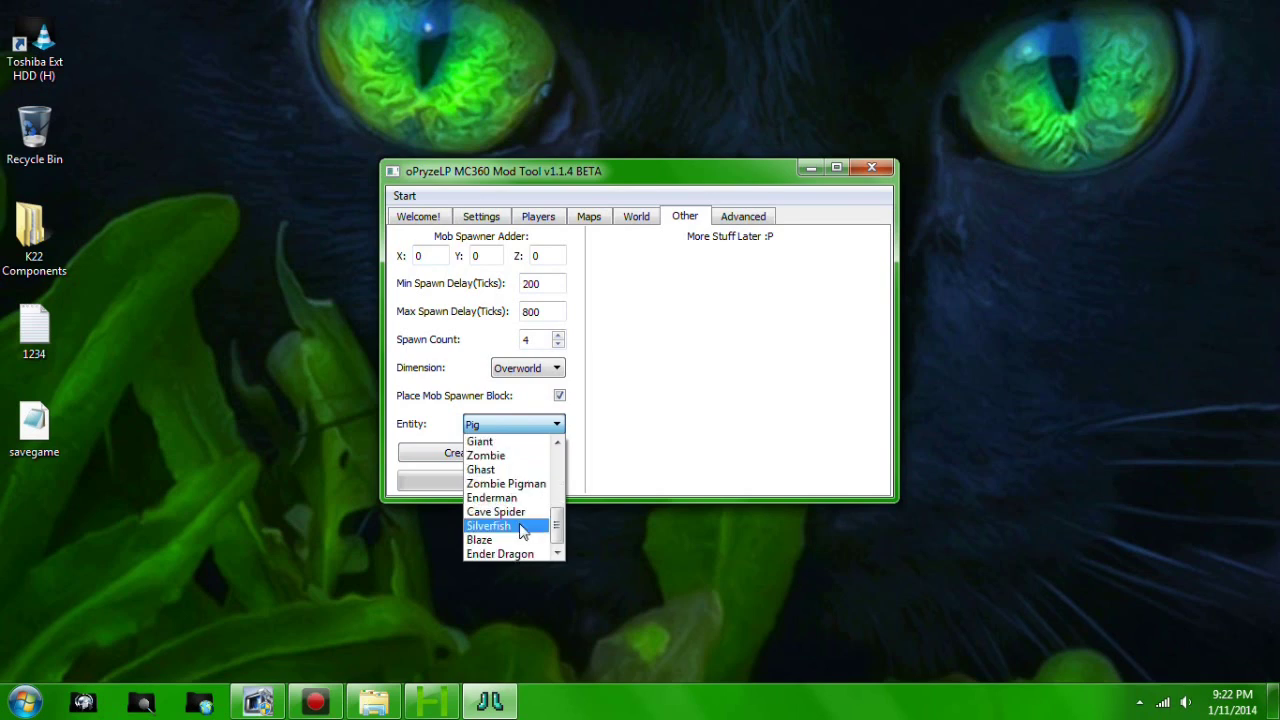
scroll(520, 531, "up", 4)
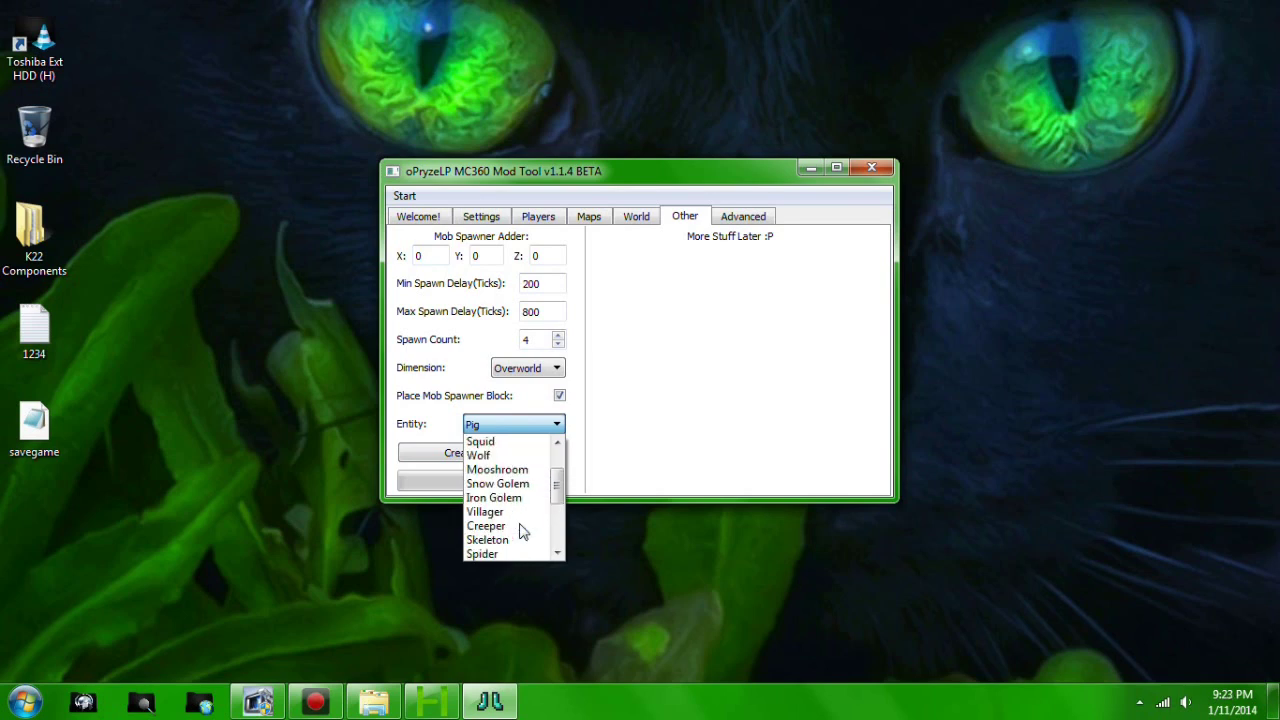
scroll(520, 531, "up", 1)
left_click(530, 430)
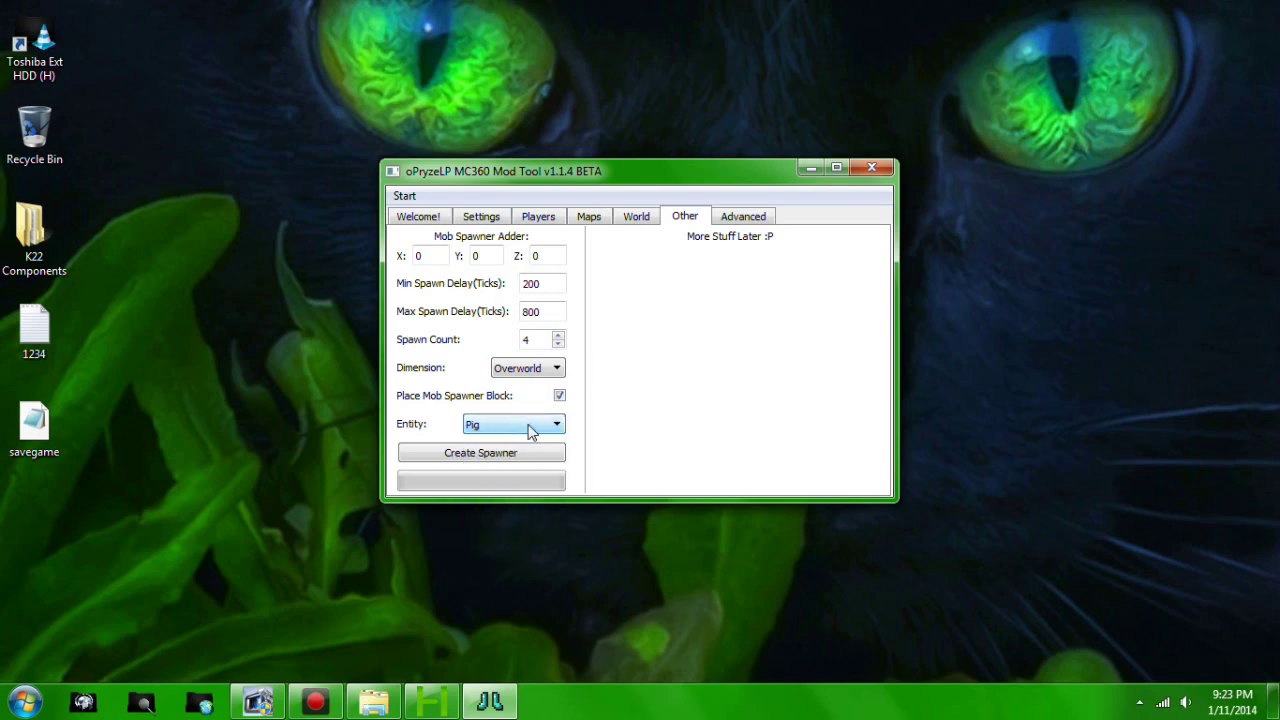
Recheck the Entity list without changing Pig, view the Advanced file list, then return to Welcome
left_click(530, 428)
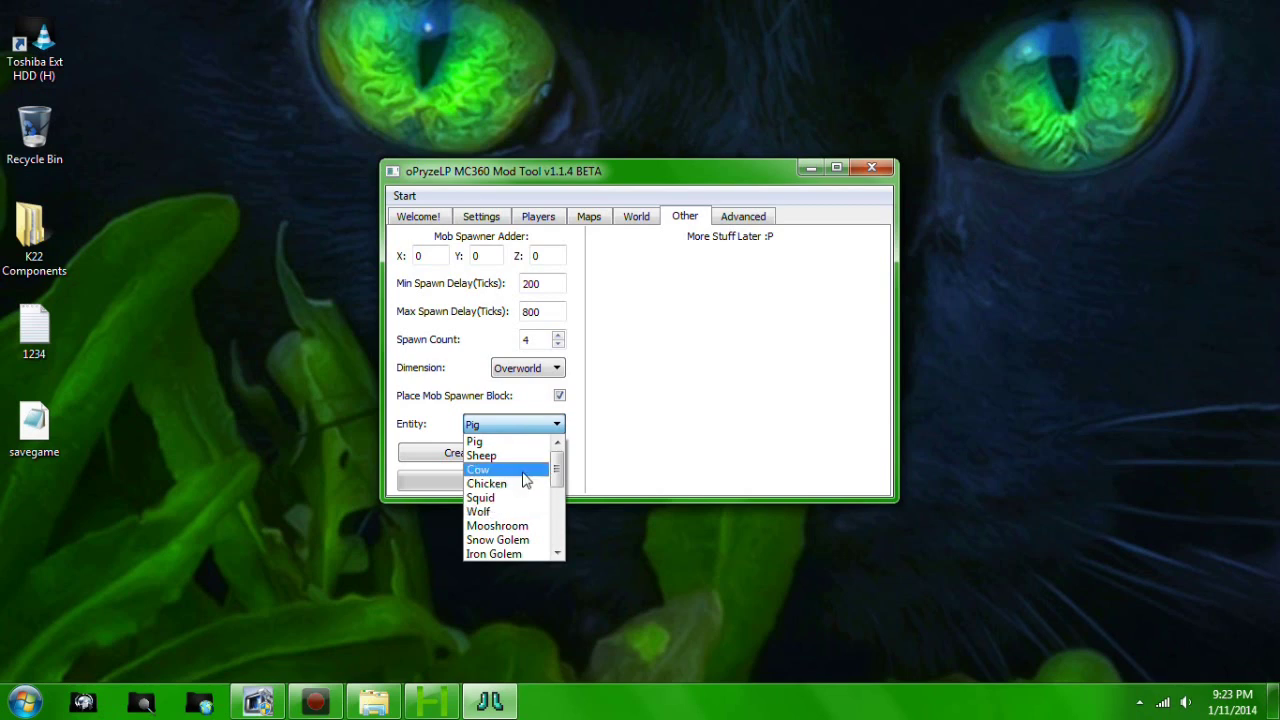
left_click(707, 364)
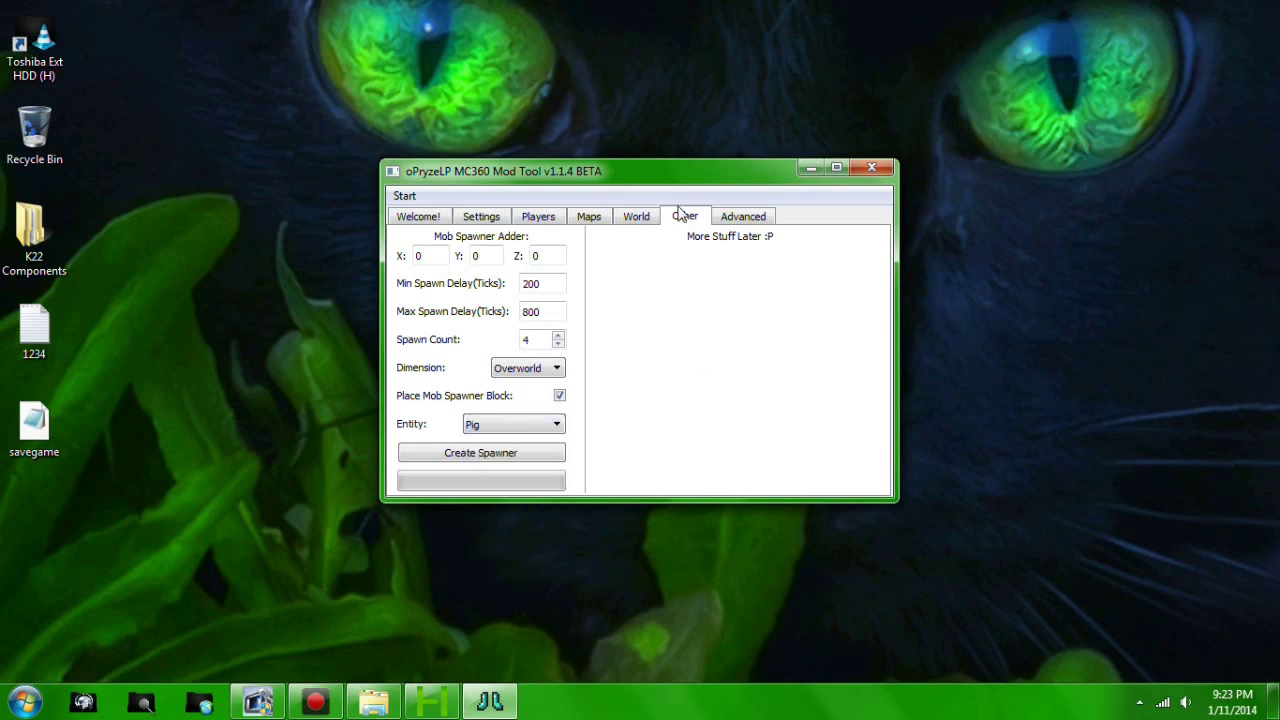
left_click(750, 217)
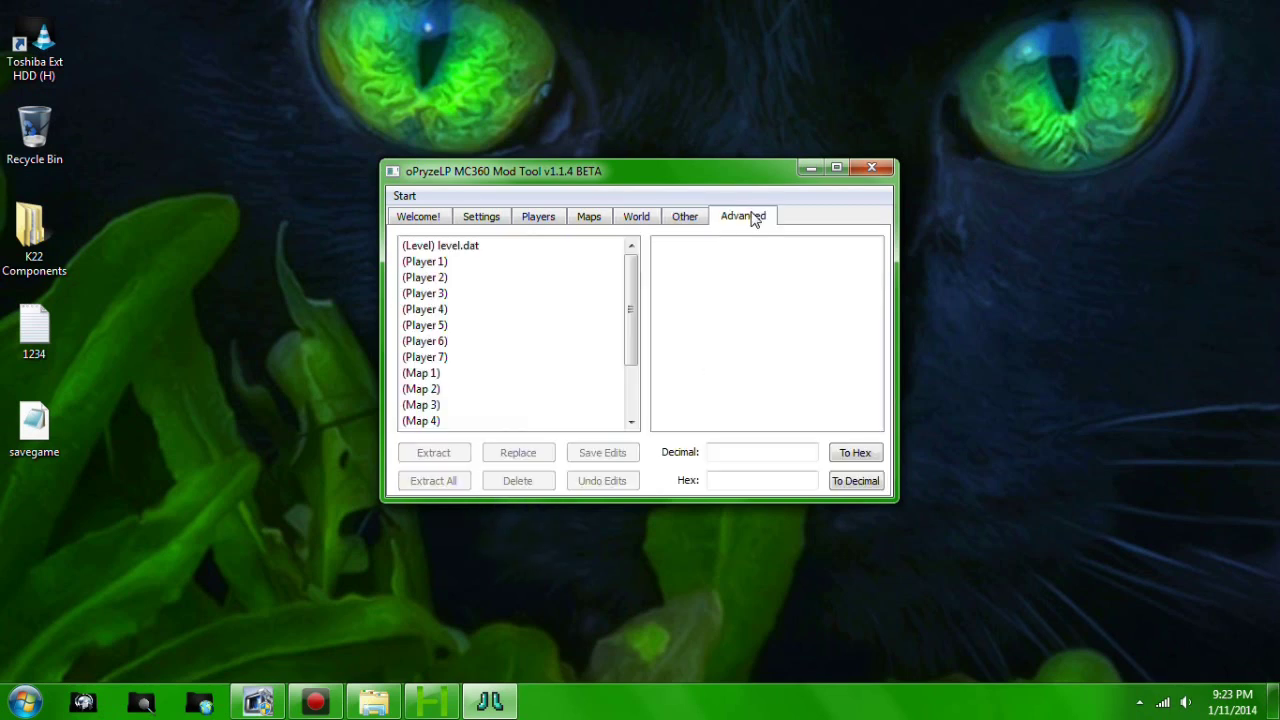
left_click(418, 217)
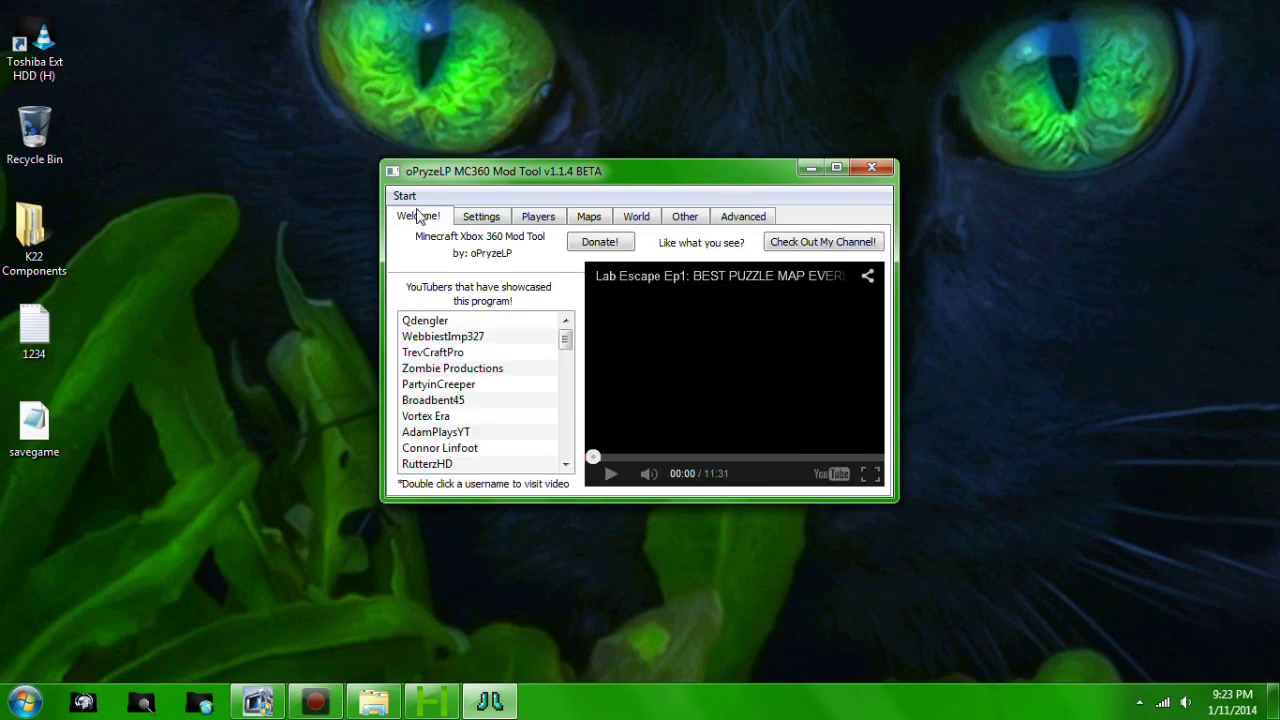
Save the edited world as savegame.dat on the Desktop, accepting the backup and Save Successful notices
left_click(404, 196)
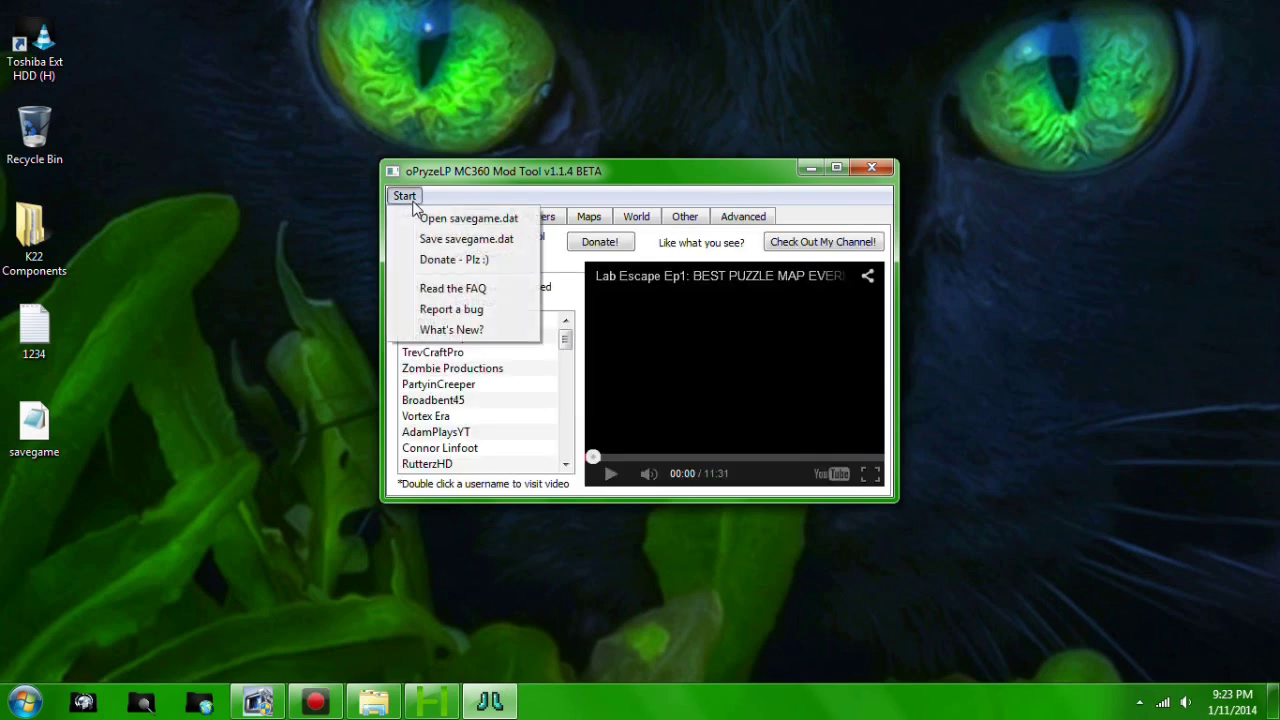
left_click(494, 241)
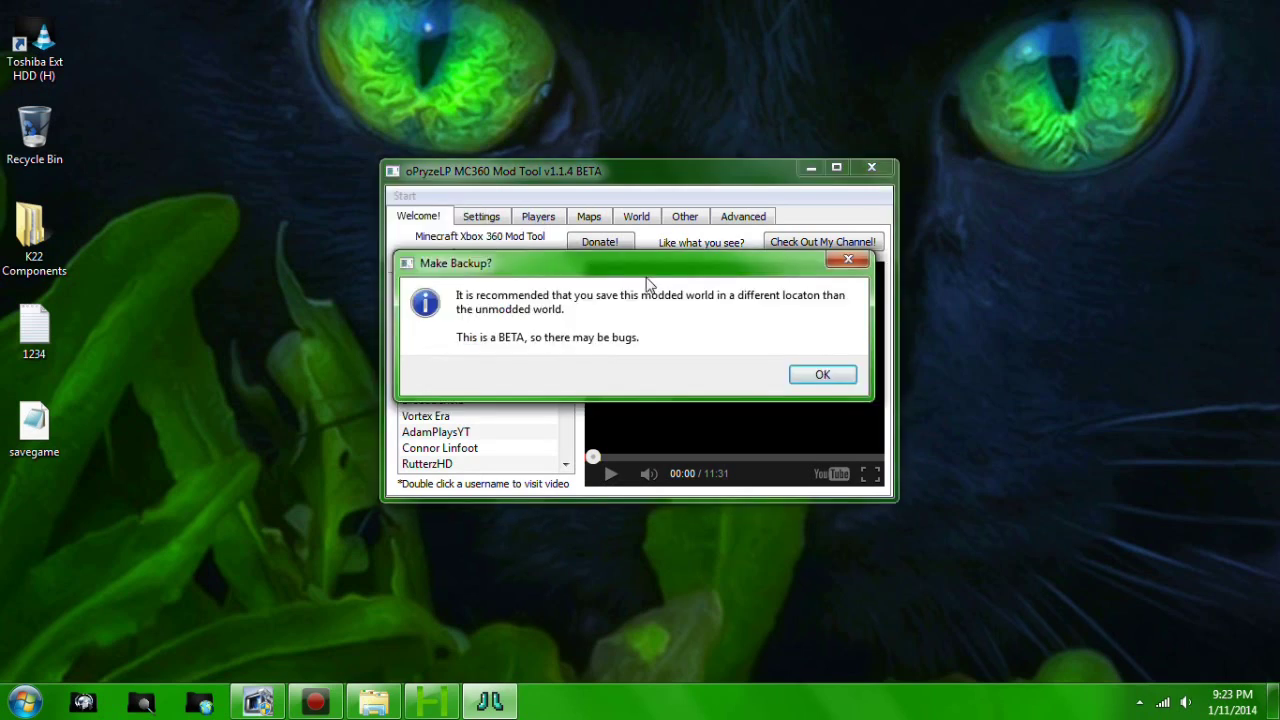
left_click(834, 372)
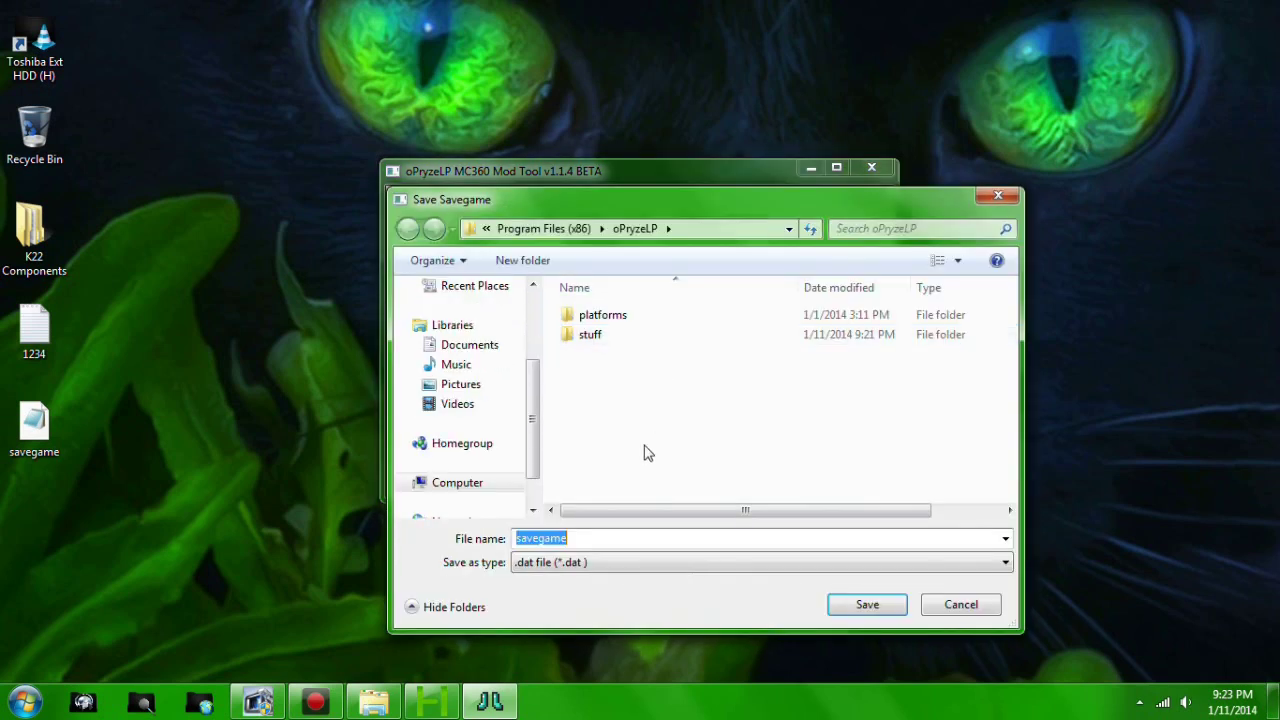
scroll(457, 366, "down", 5)
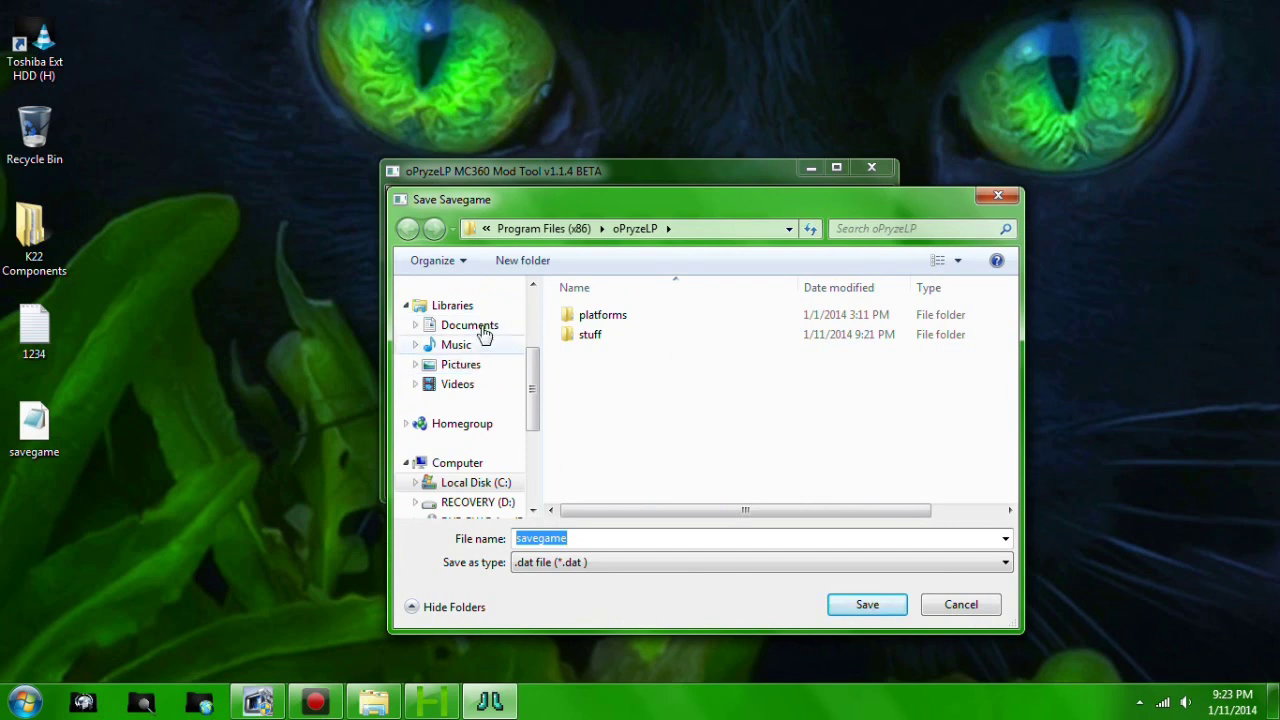
scroll(532, 372, "up", 5)
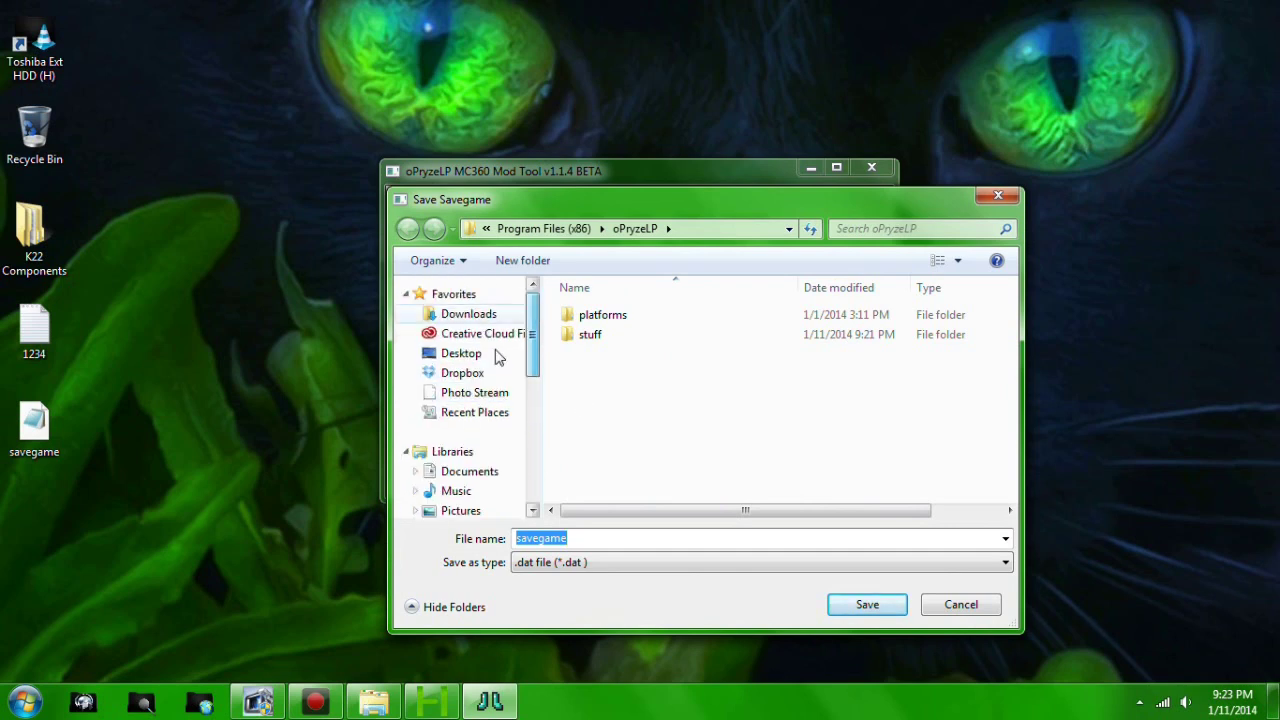
left_click(490, 356)
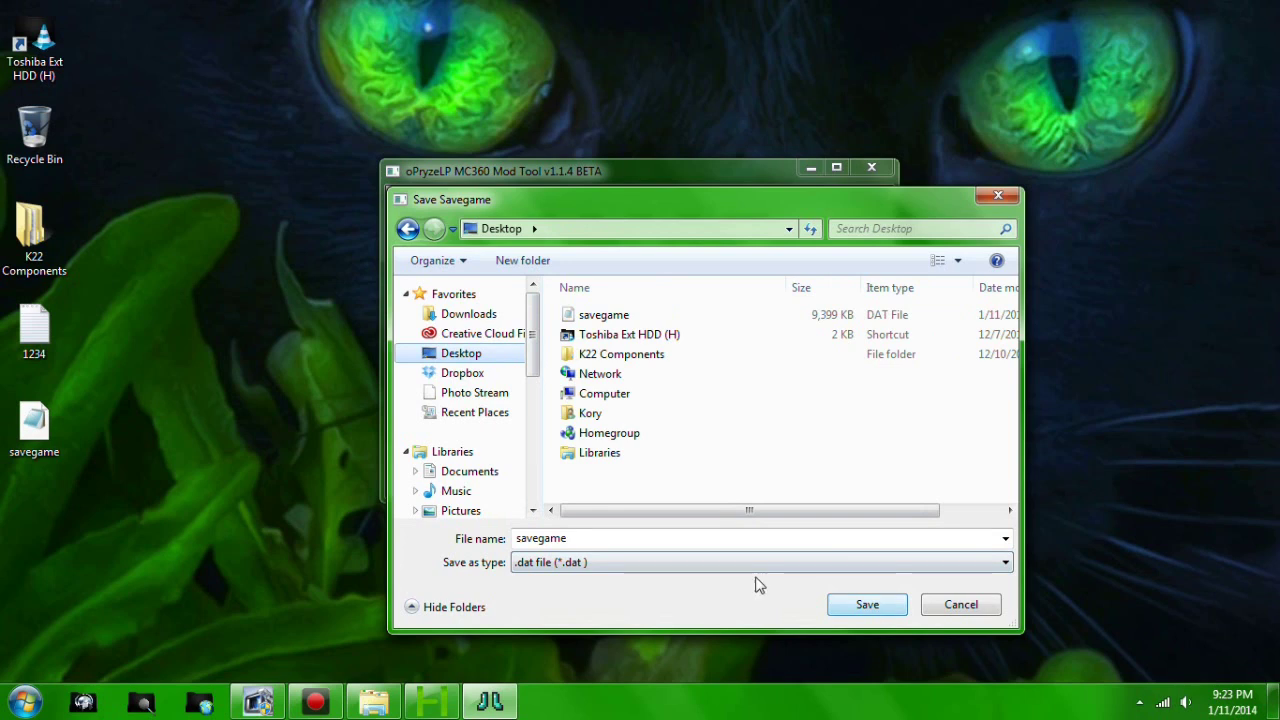
left_click(866, 606)
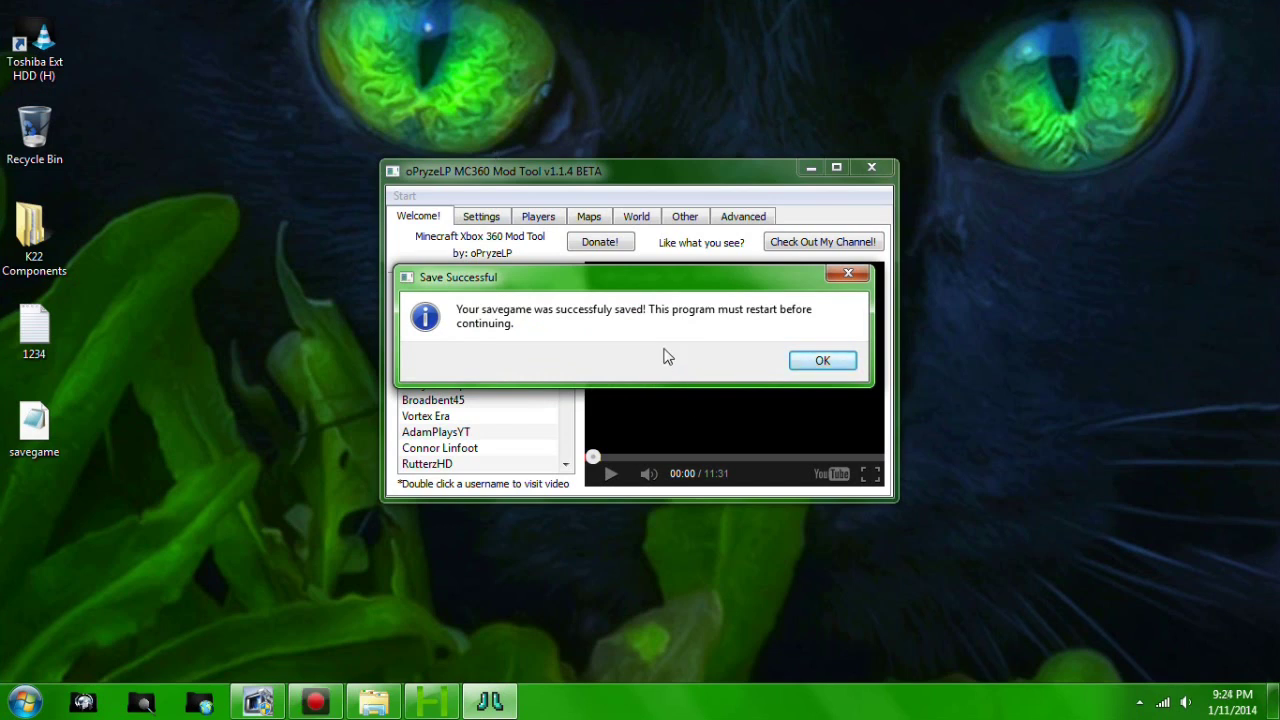
left_click(820, 364)
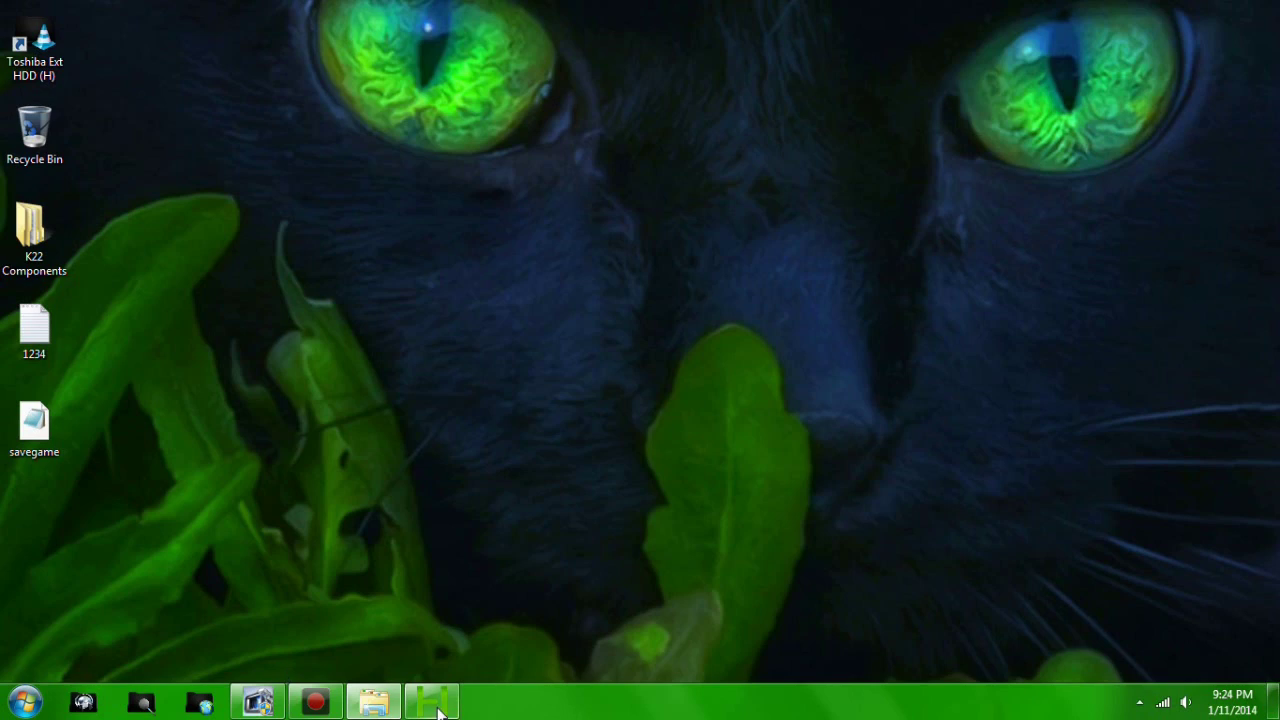
Bring Horizon back to the front and close the mod tool window
mouse_move(437, 710)
left_click(440, 655)
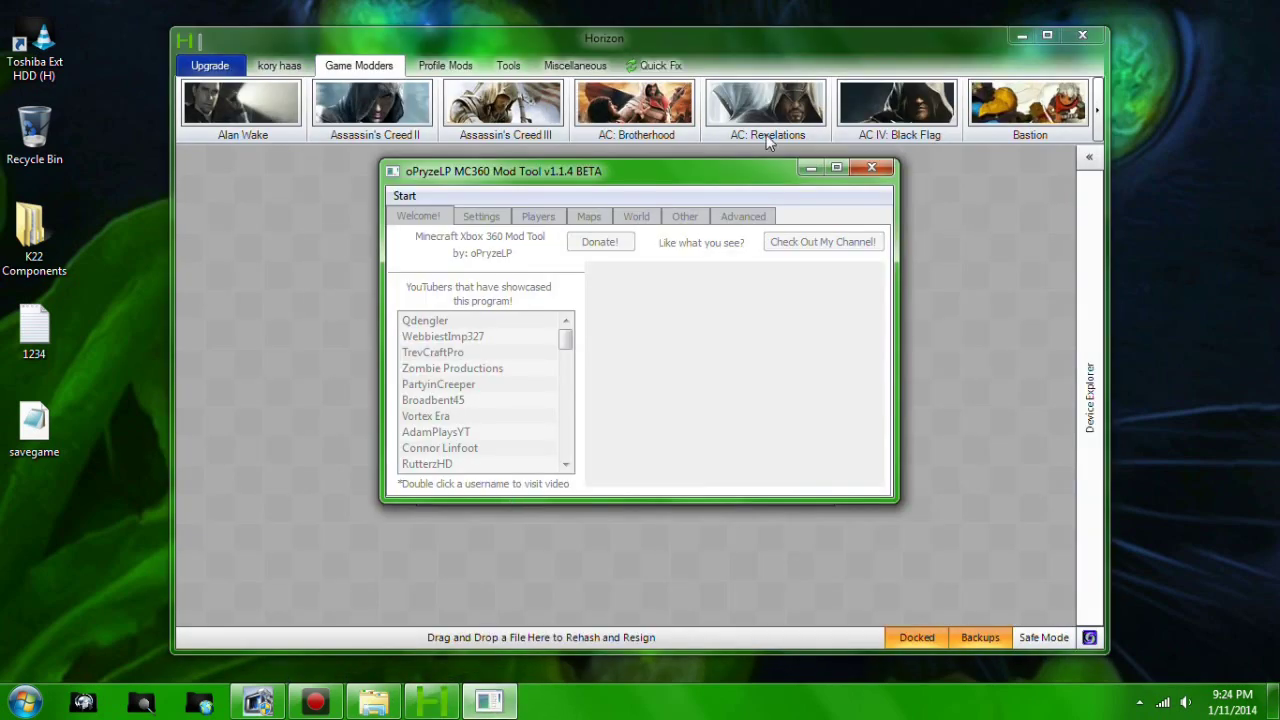
left_click(871, 168)
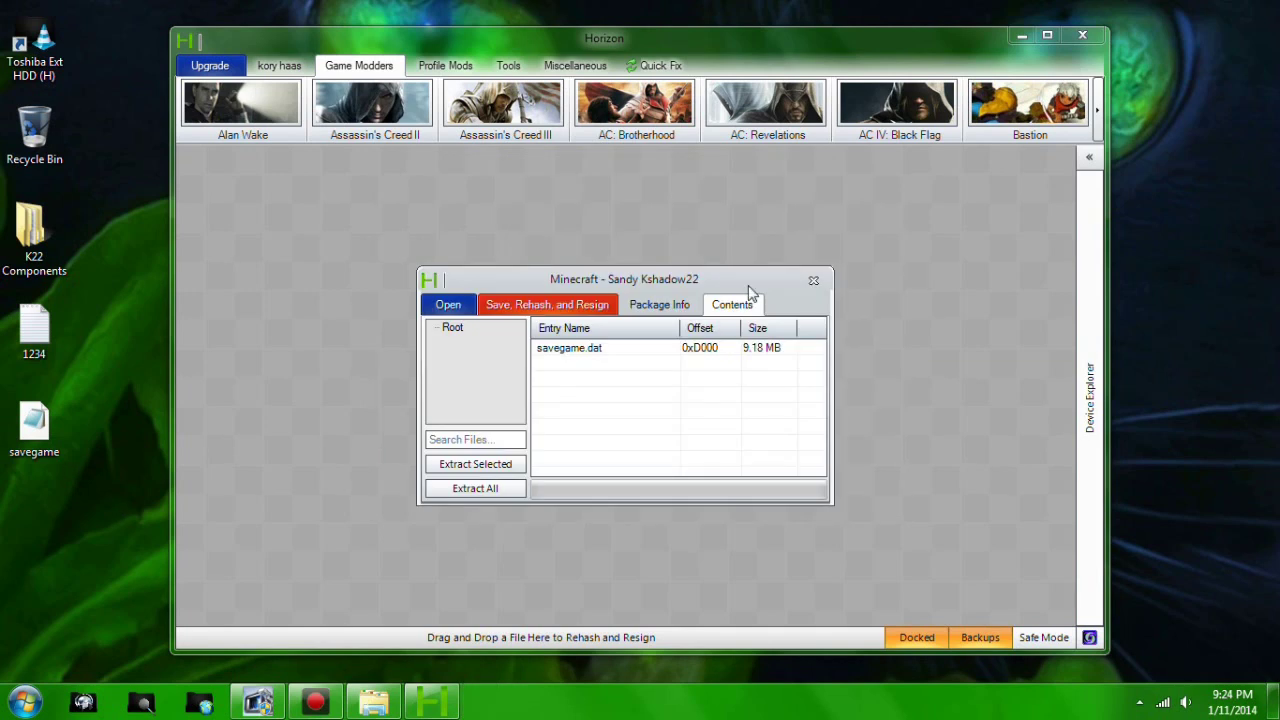
Replace the package's savegame.dat with the modded savegame file from the Desktop
left_click(603, 350)
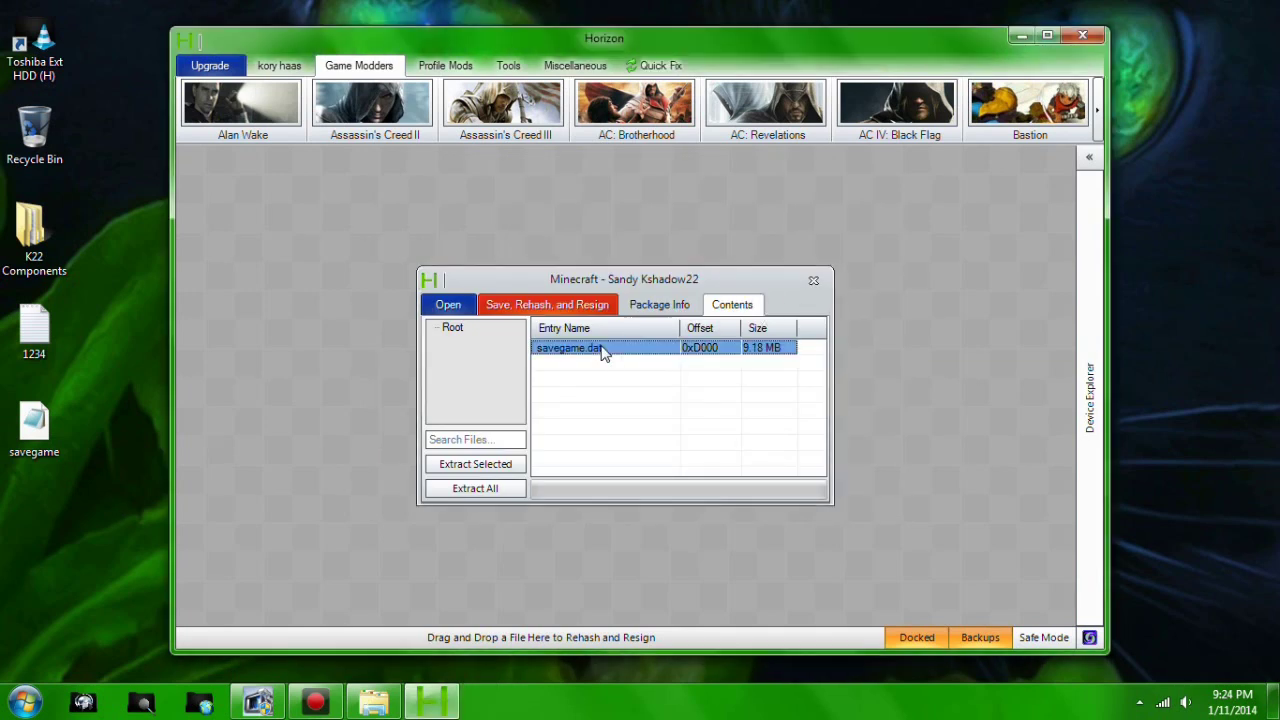
right_click(603, 350)
left_click(645, 401)
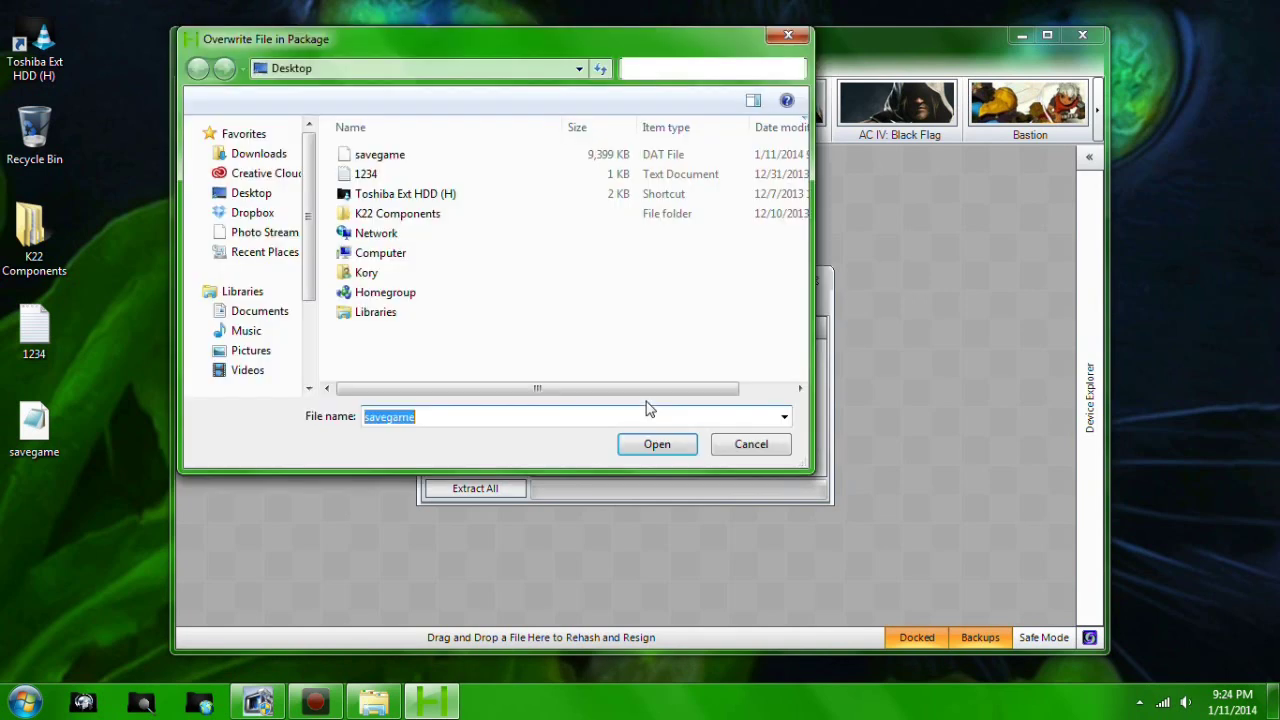
left_click(428, 160)
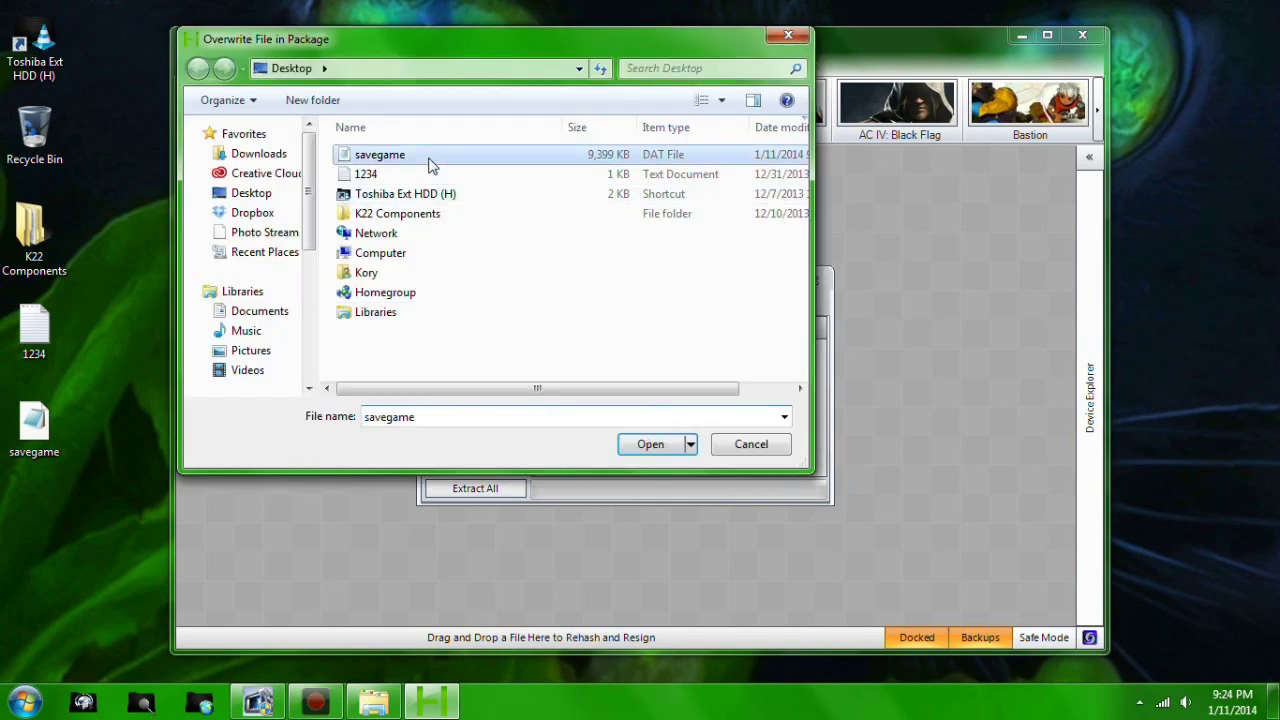
double_click(428, 160)
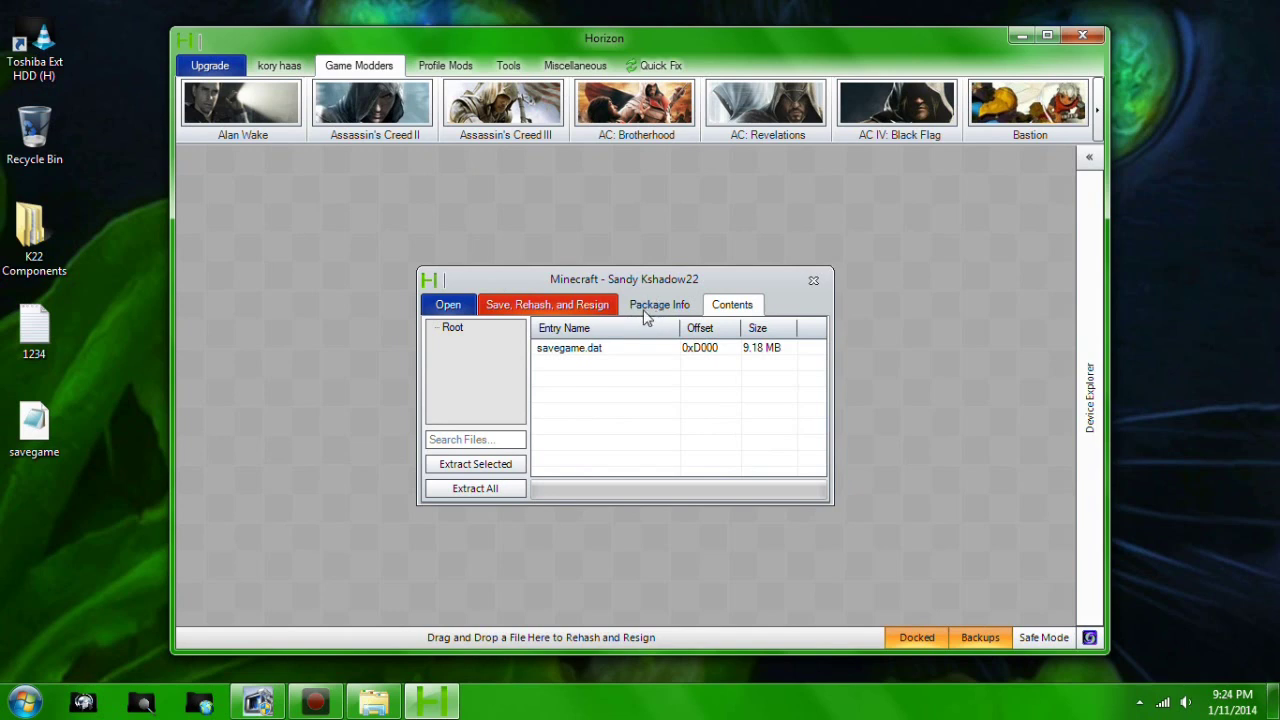
left_click(578, 304)
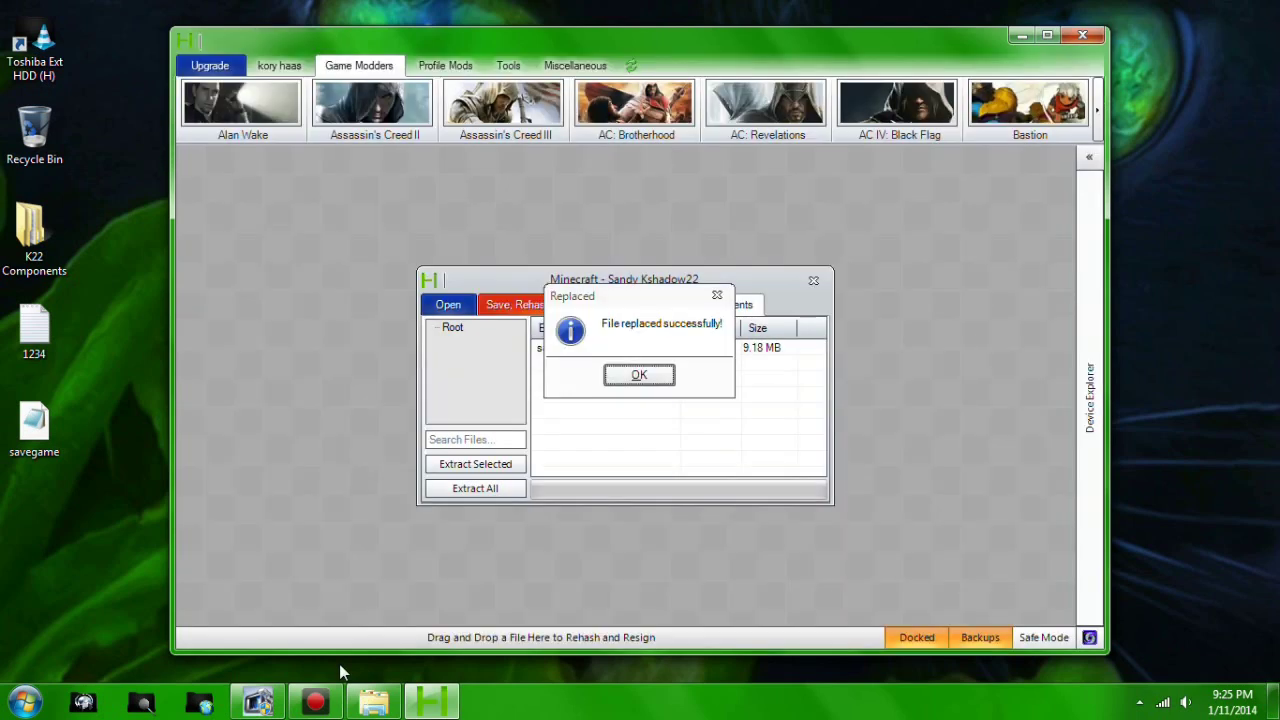
Dismiss the 'File replaced successfully!' message and show the Package Info tab
left_click(643, 375)
left_click(659, 304)
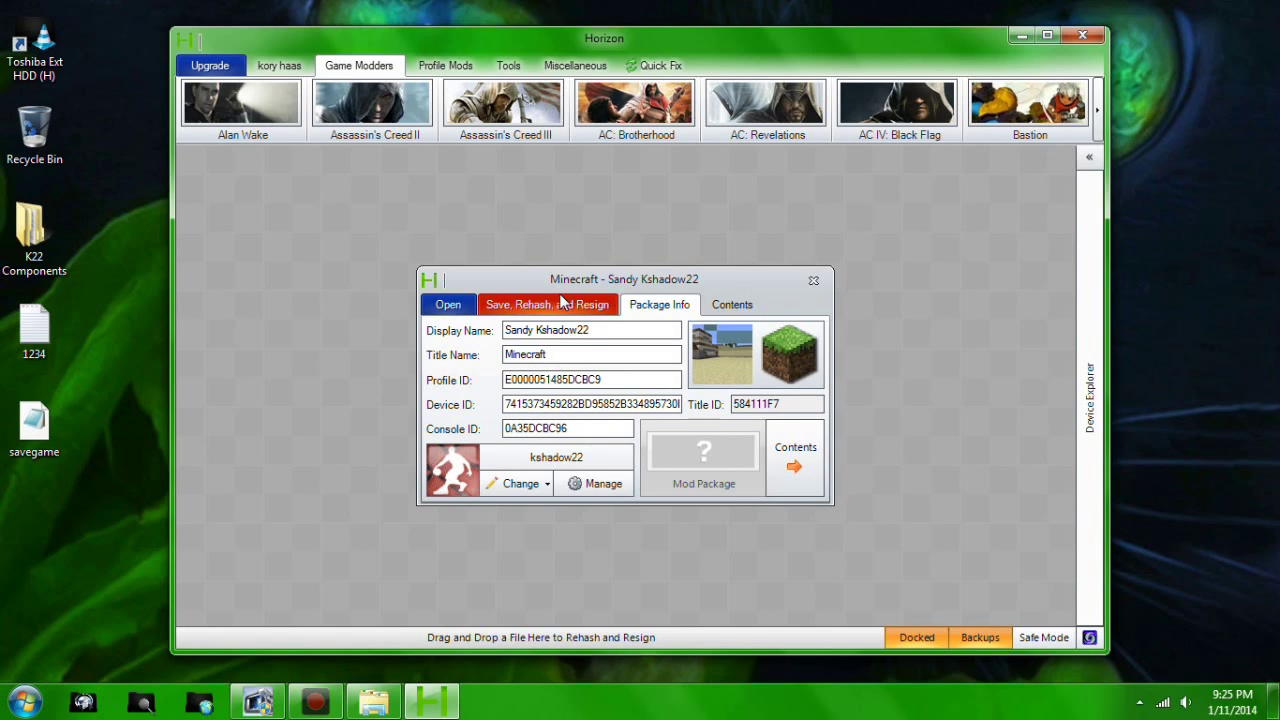
Run Save, Rehash, and Resign on the Minecraft package, then dismiss the Saved confirmation
left_click(560, 297)
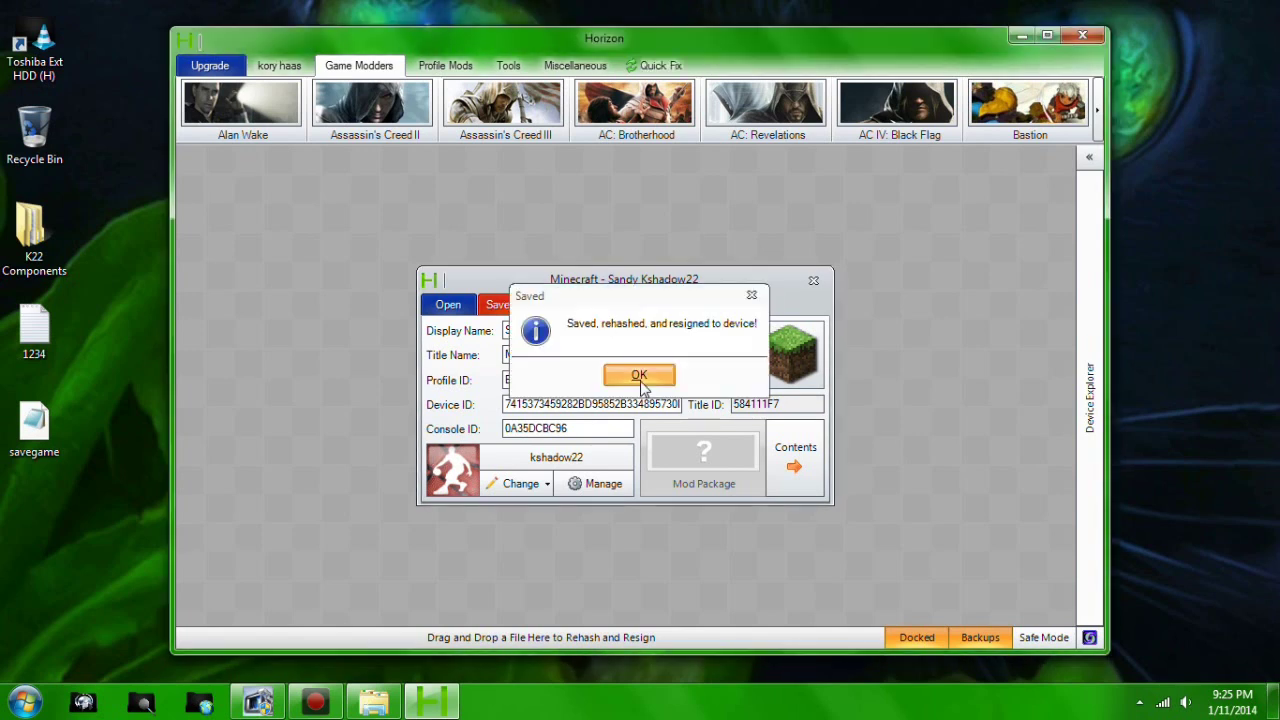
left_click(640, 381)
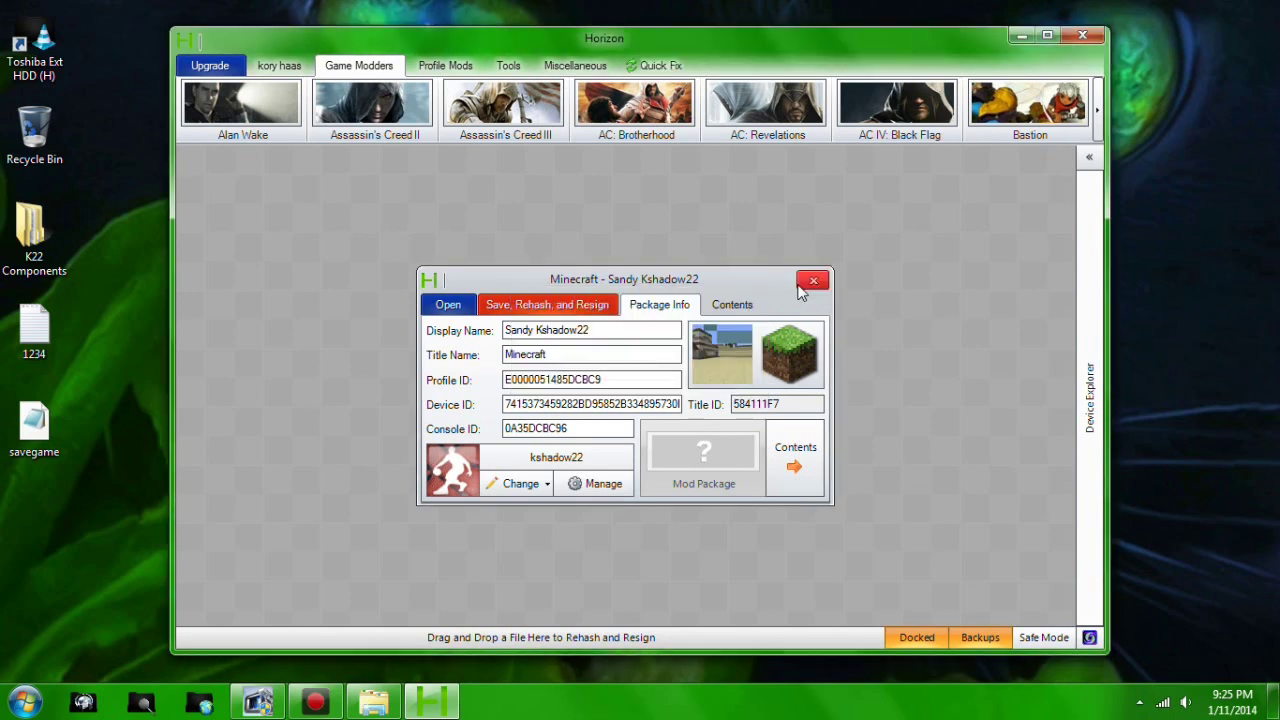
Close the Minecraft package window, collapse the Flash Drive tree, and exit Horizon
left_click(818, 284)
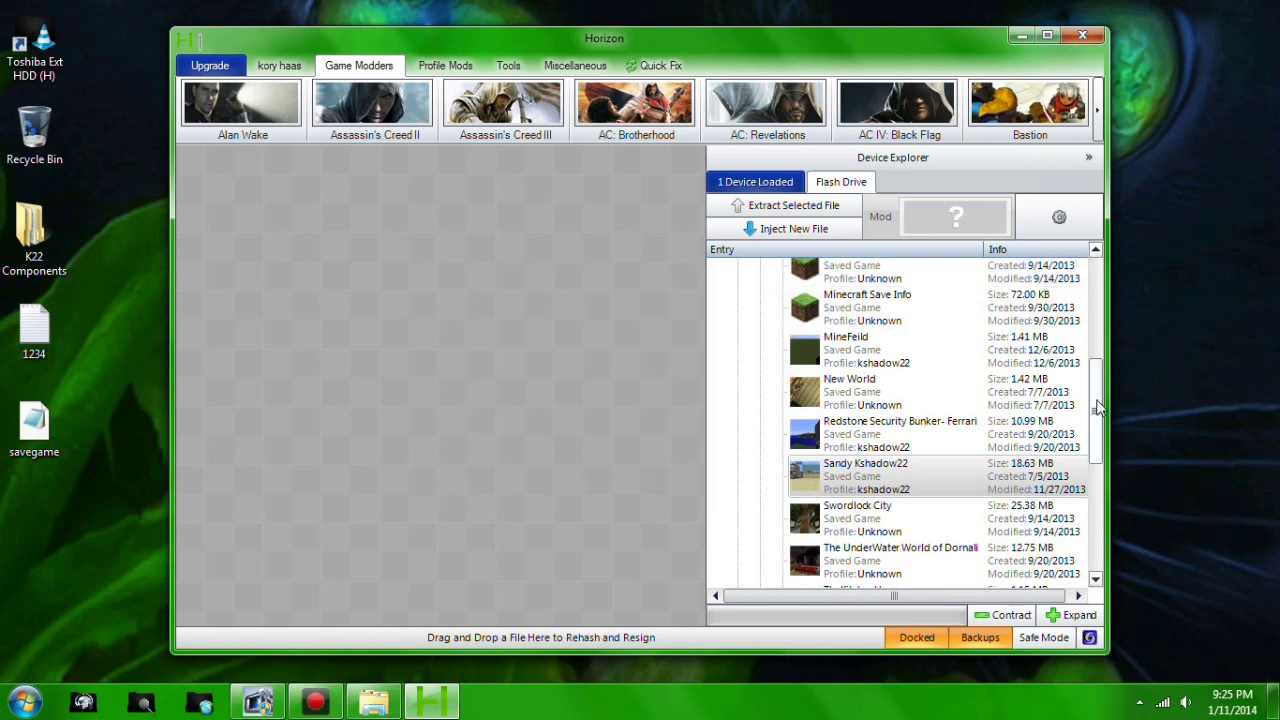
left_click_drag(1097, 406, 1093, 265)
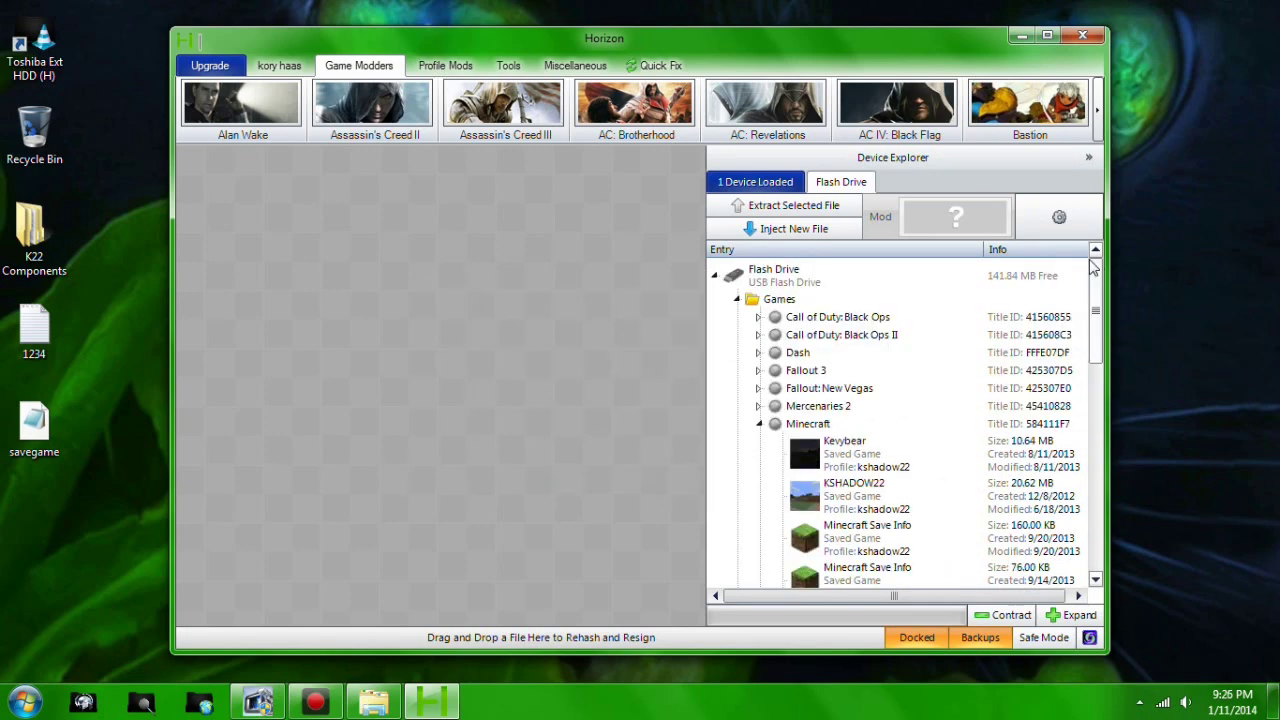
left_click(713, 277)
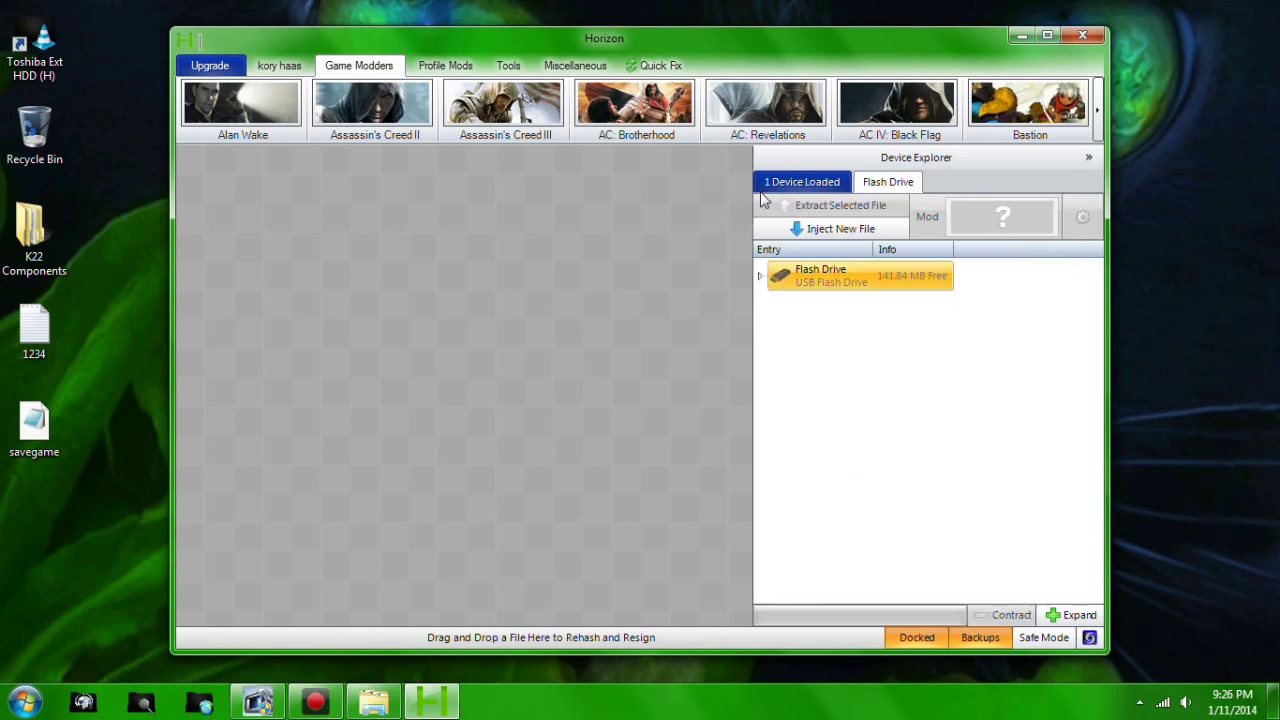
left_click(1093, 37)
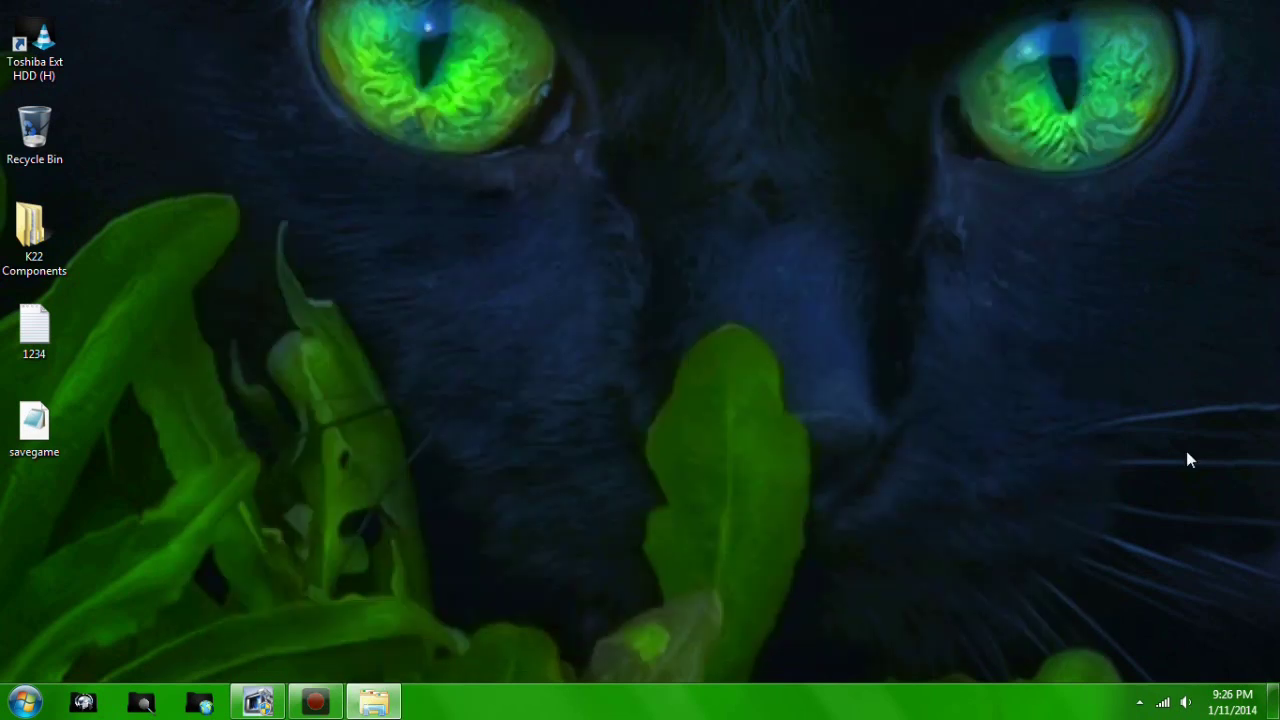
Open the hidden tray icons panel and reach the Safely Remove Hardware icon
left_click(1140, 703)
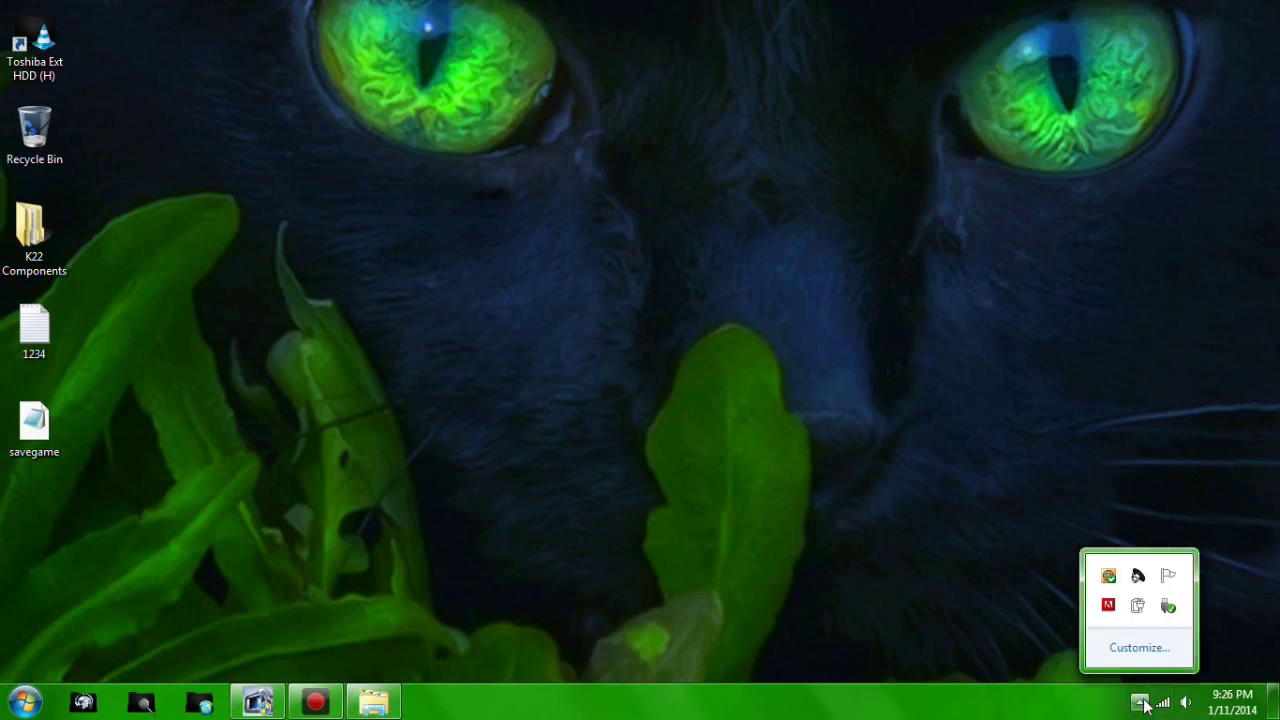
left_click(1172, 618)
left_click(948, 563)
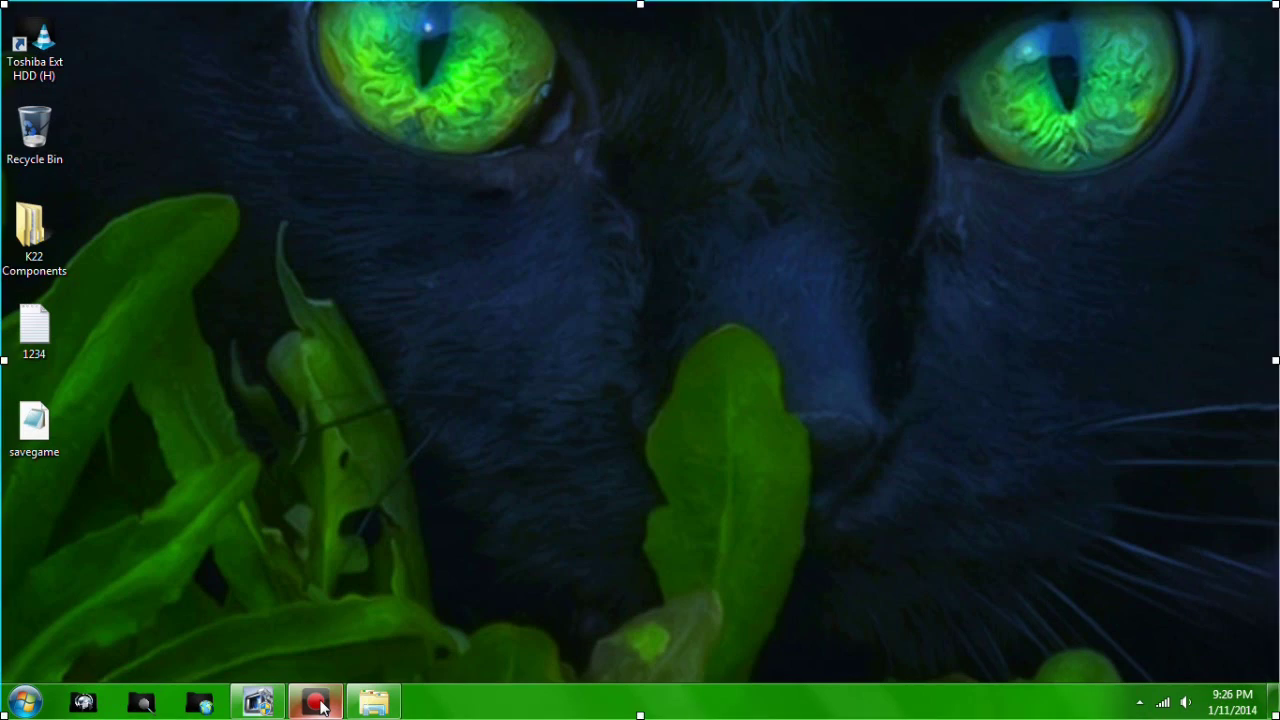
left_click(1139, 702)
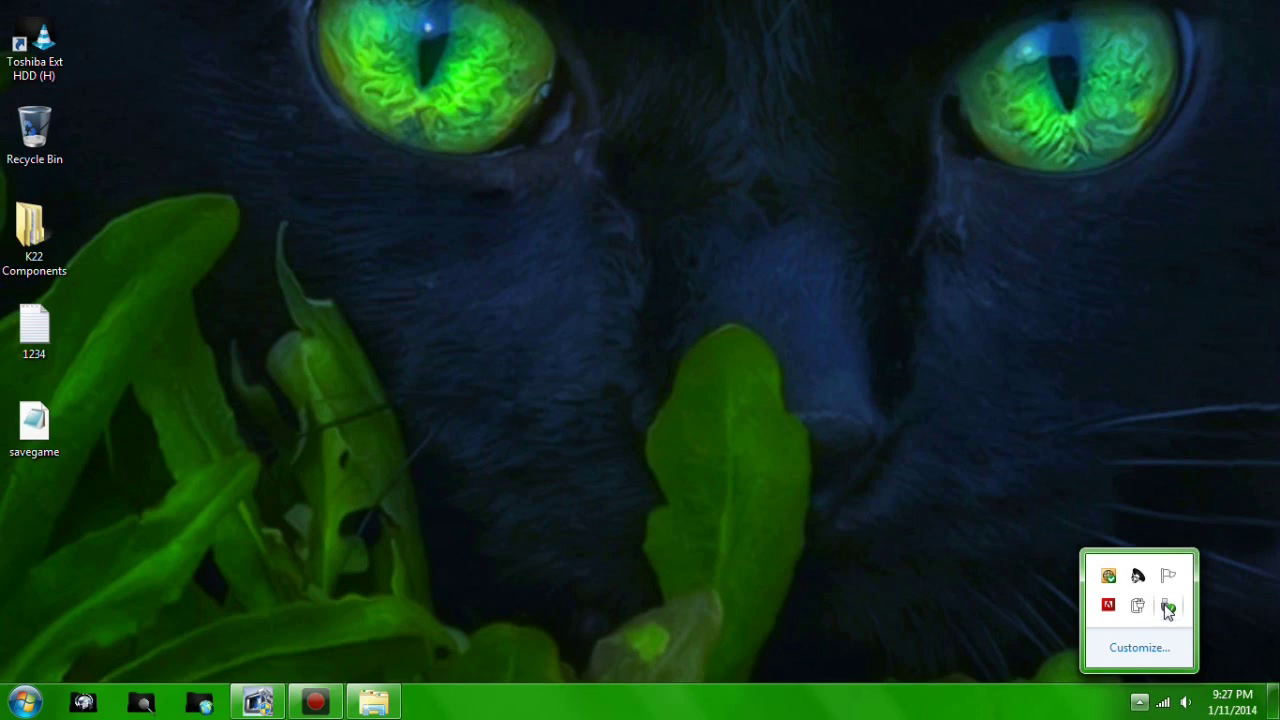
Eject USB 2.0 FD from Safely Remove Hardware, then dismiss the Safe To Remove notice
left_click(1068, 579)
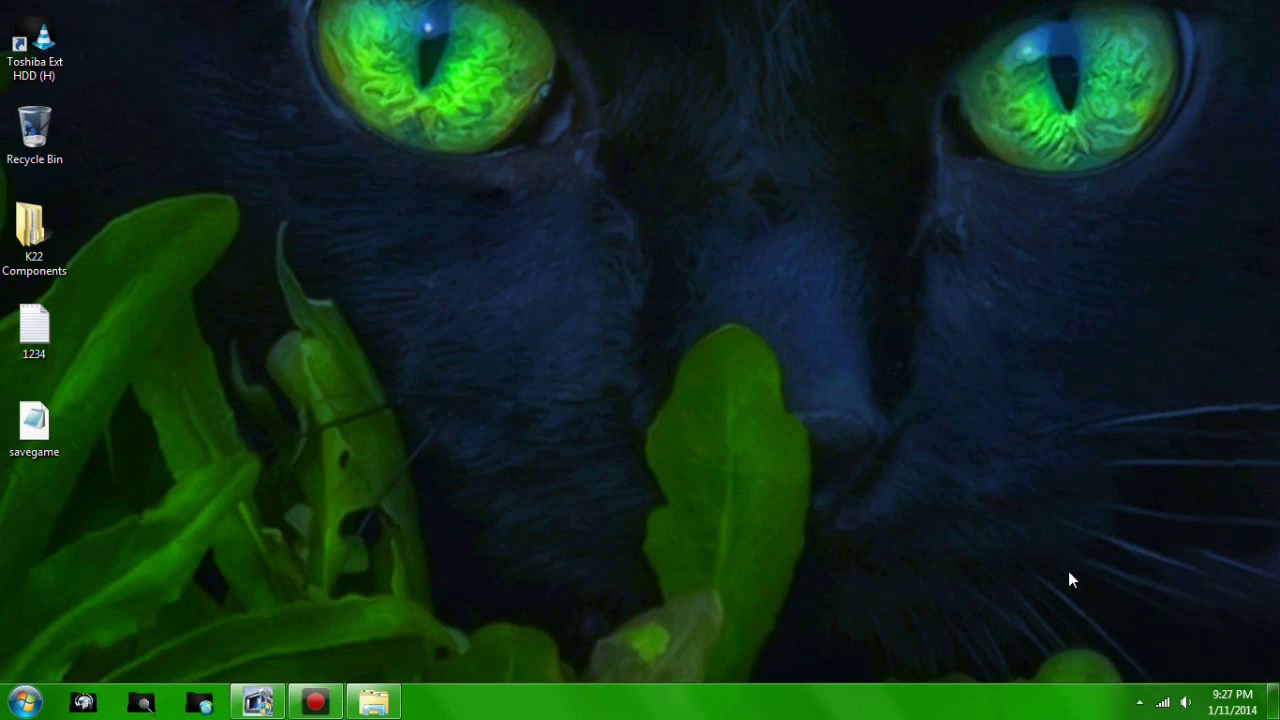
left_click(1139, 701)
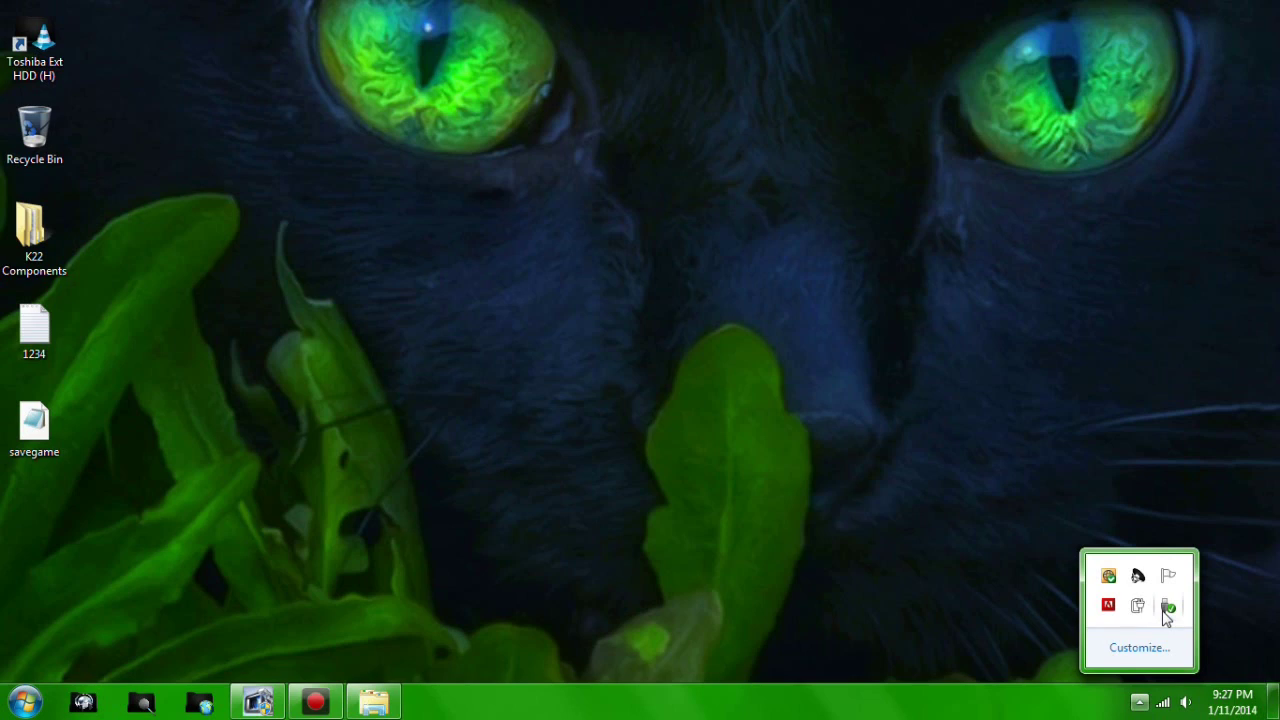
left_click(1165, 612)
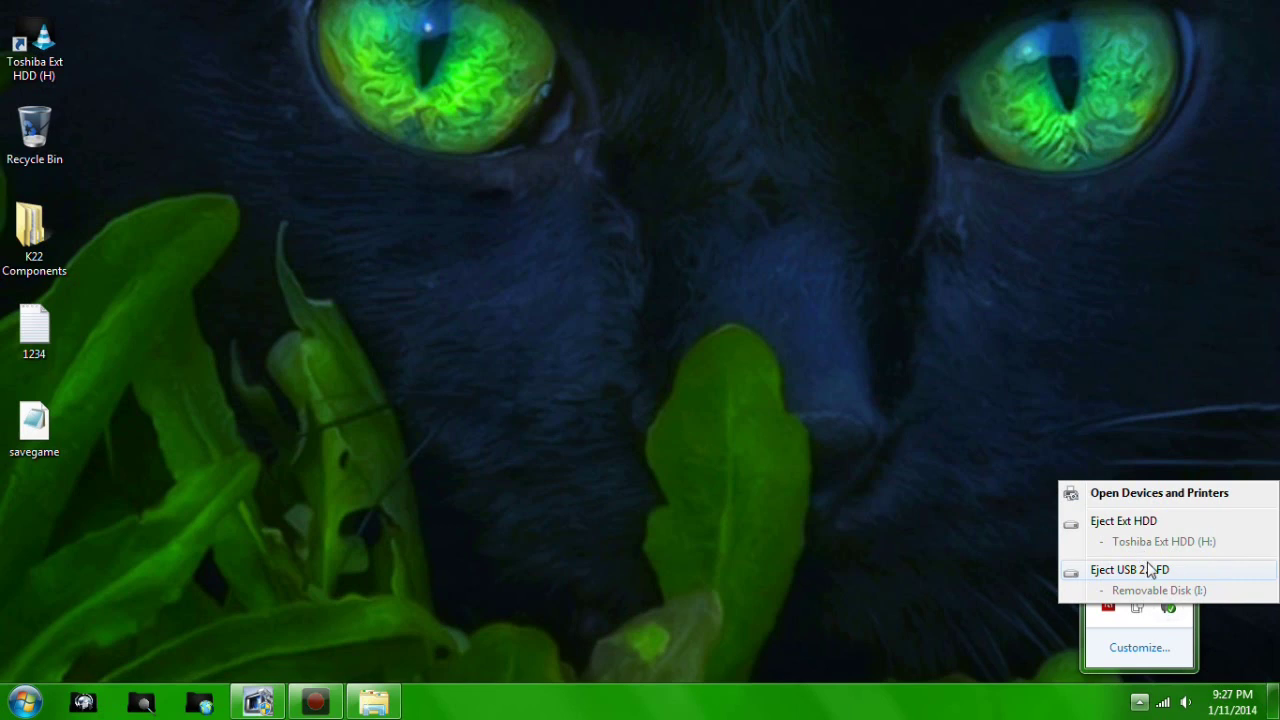
left_click(1148, 570)
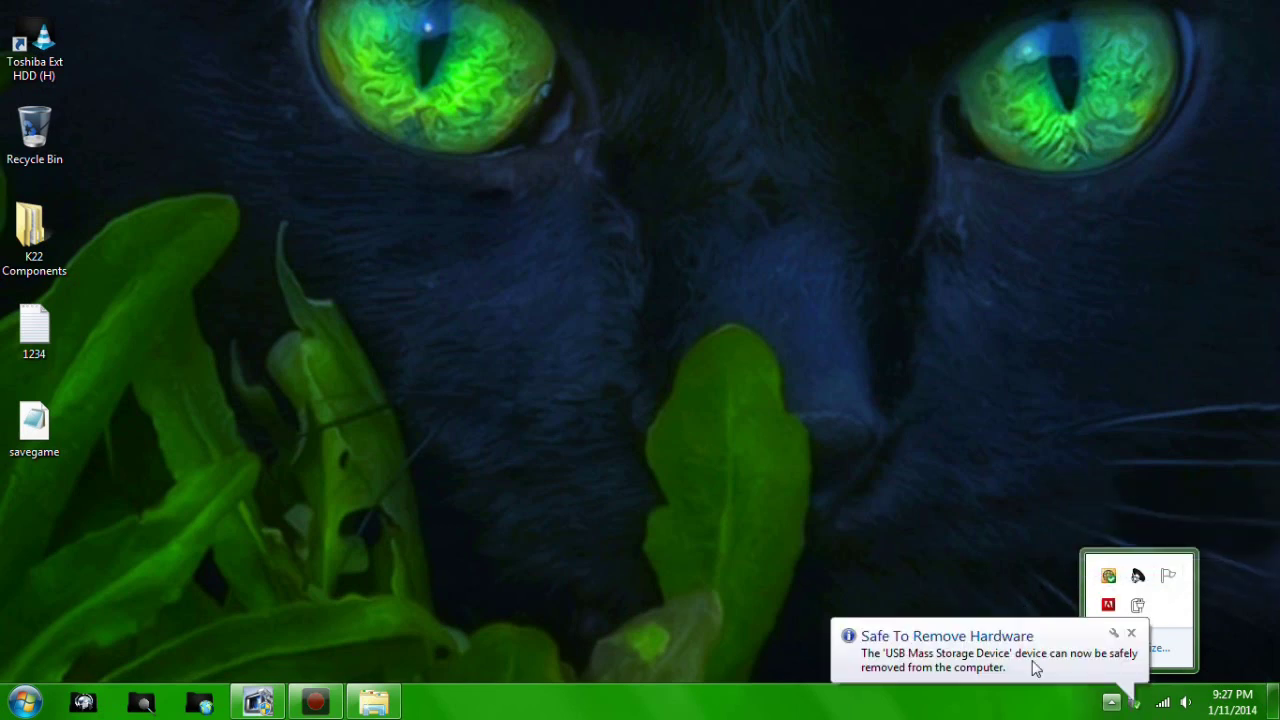
left_click(1131, 633)
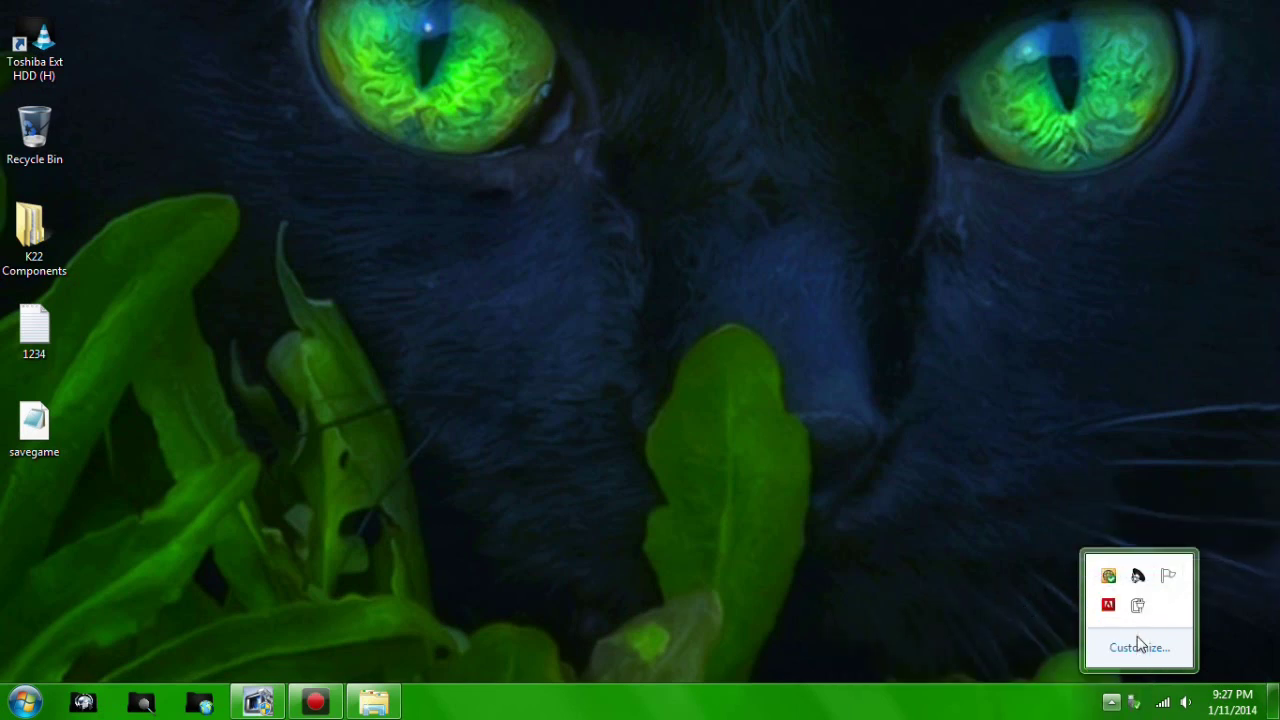
left_click(1061, 558)
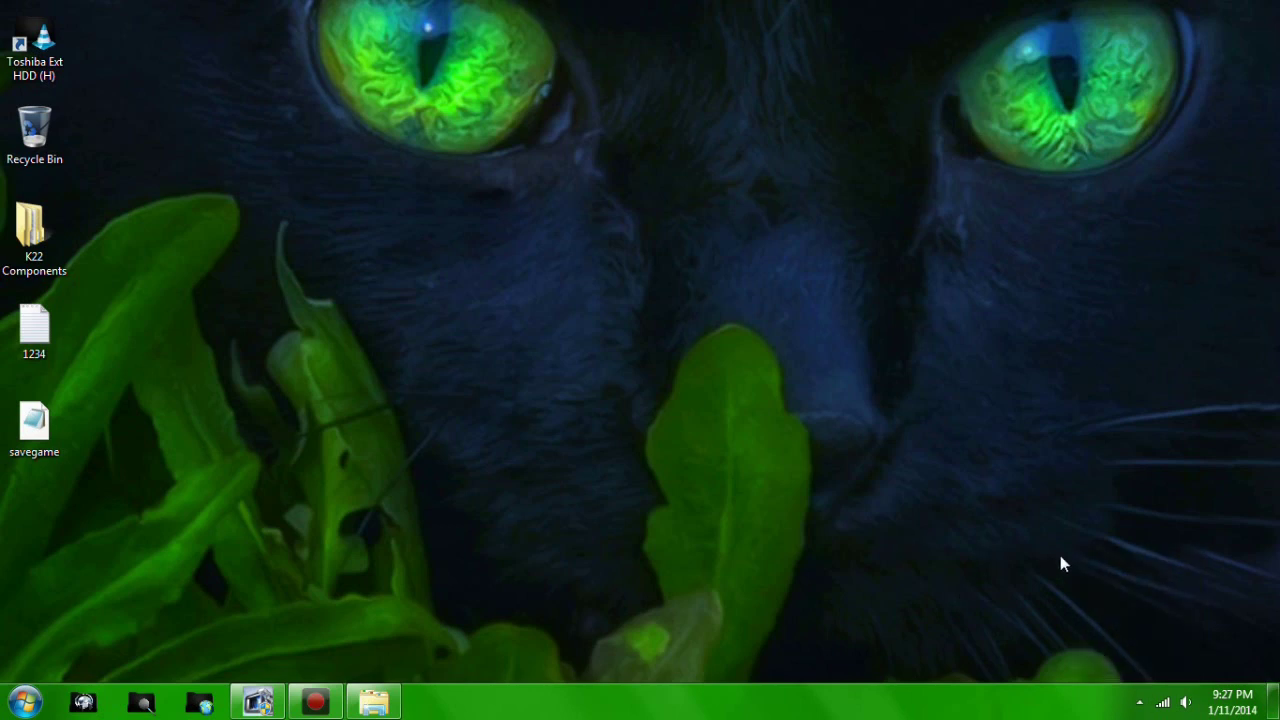